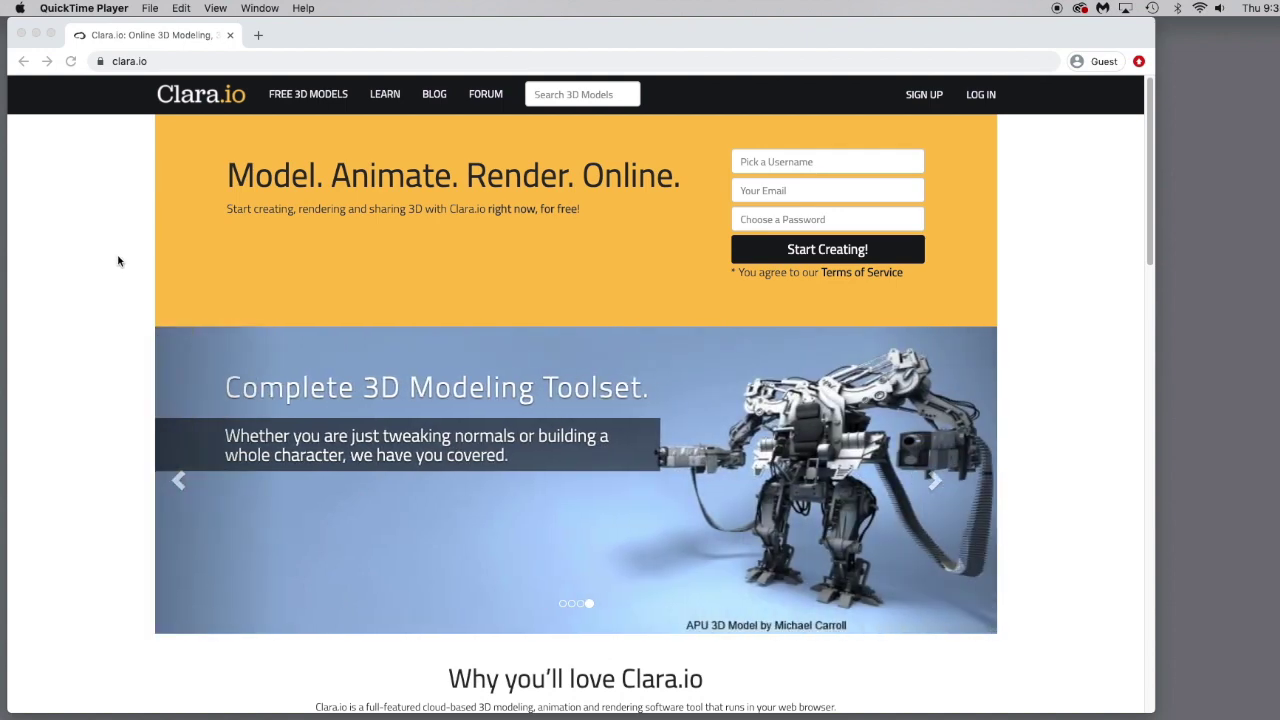
Autofill the sign-up form's username, e-mail and password fields.
scroll(99, 339, "down", 5)
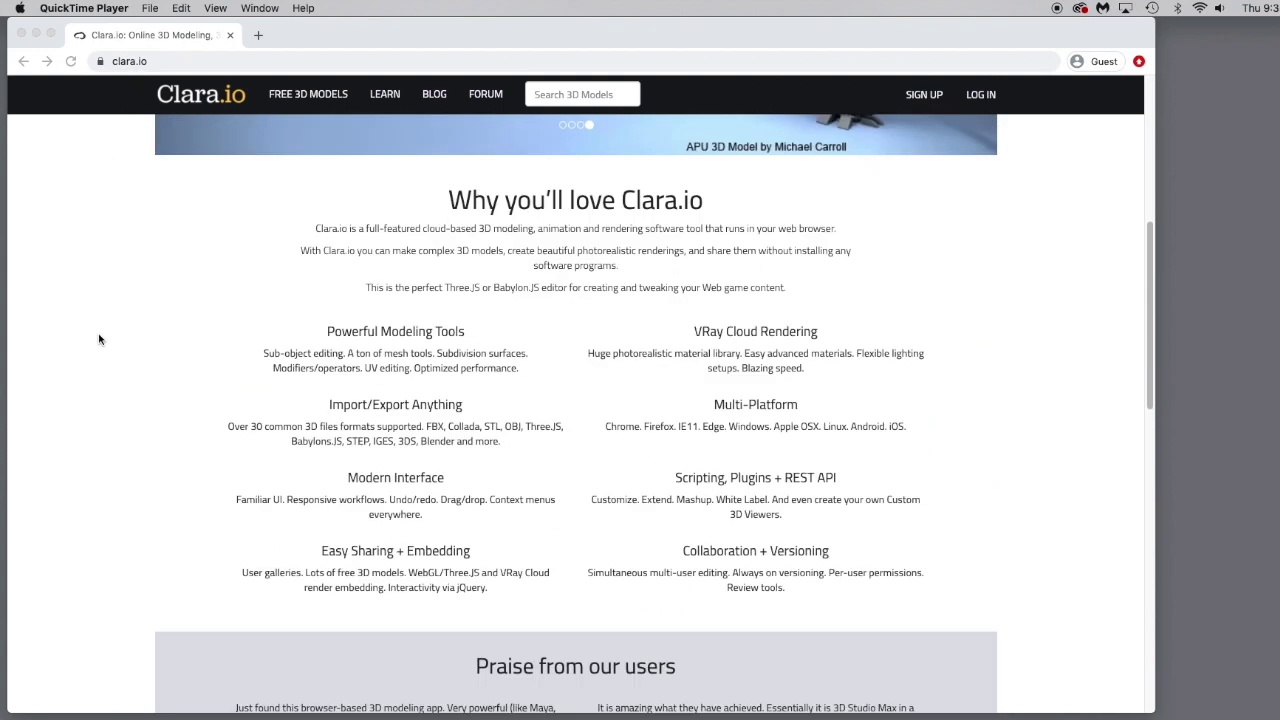
scroll(99, 339, "down", 1)
scroll(99, 339, "up", 6)
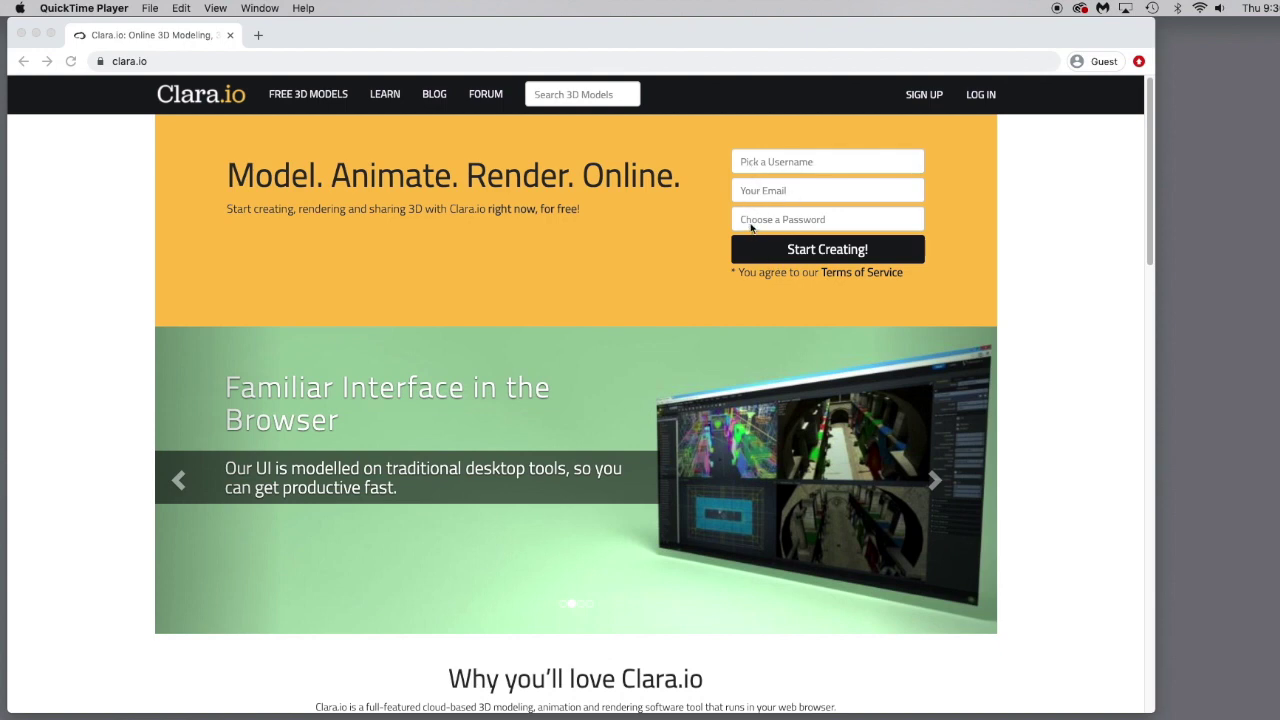
left_click(757, 167)
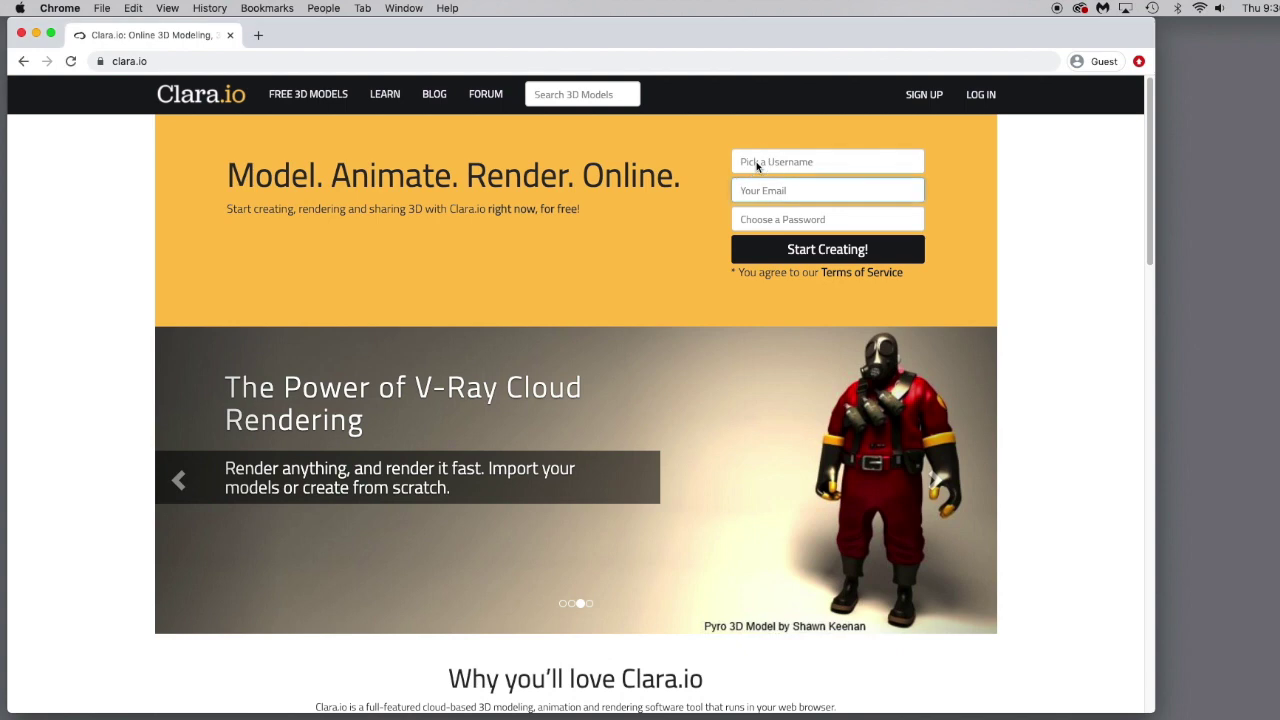
left_click(816, 255)
Submit the sign-up, then pick the free Basic plan on Choose Your Plan.
left_click(816, 252)
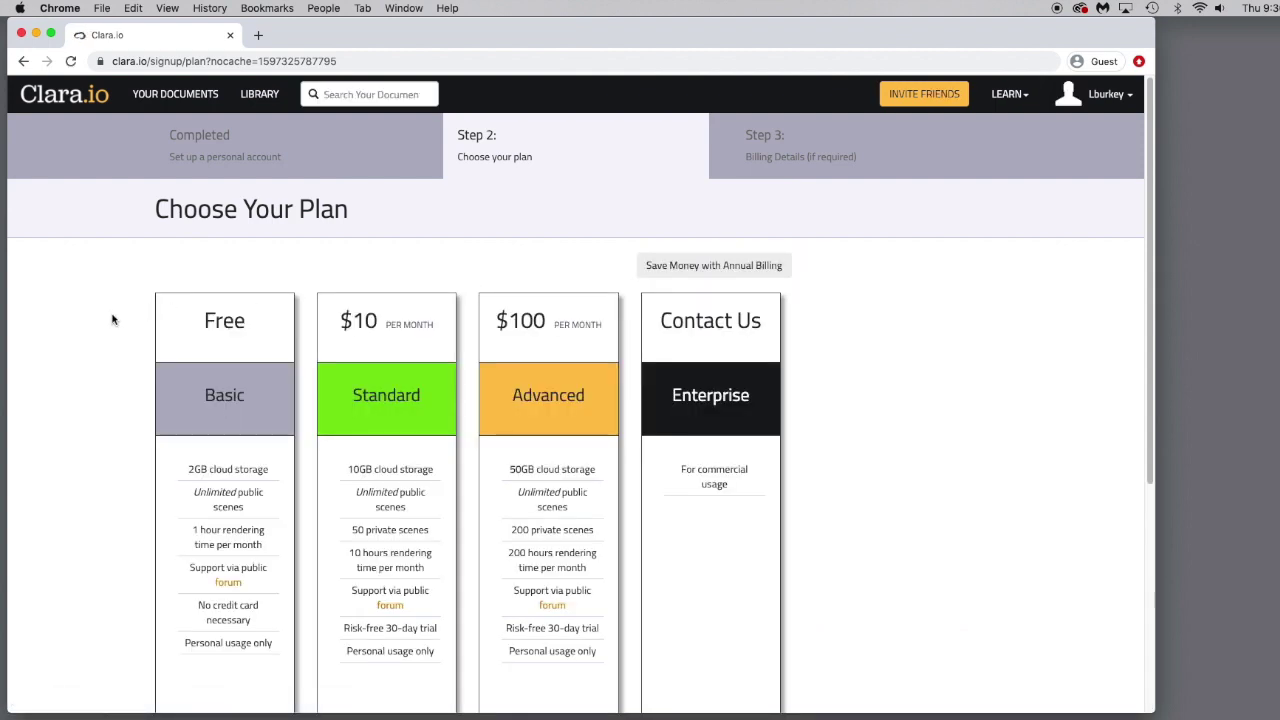
scroll(102, 343, "down", 1)
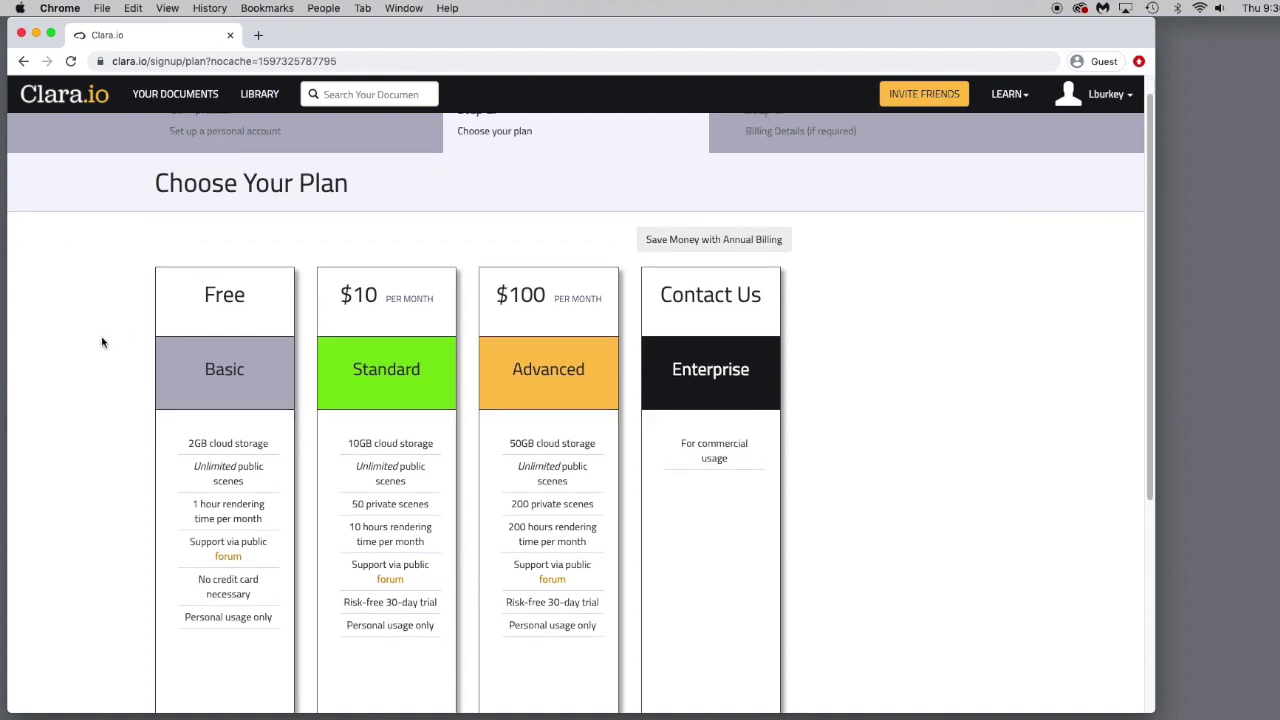
scroll(102, 343, "down", 6)
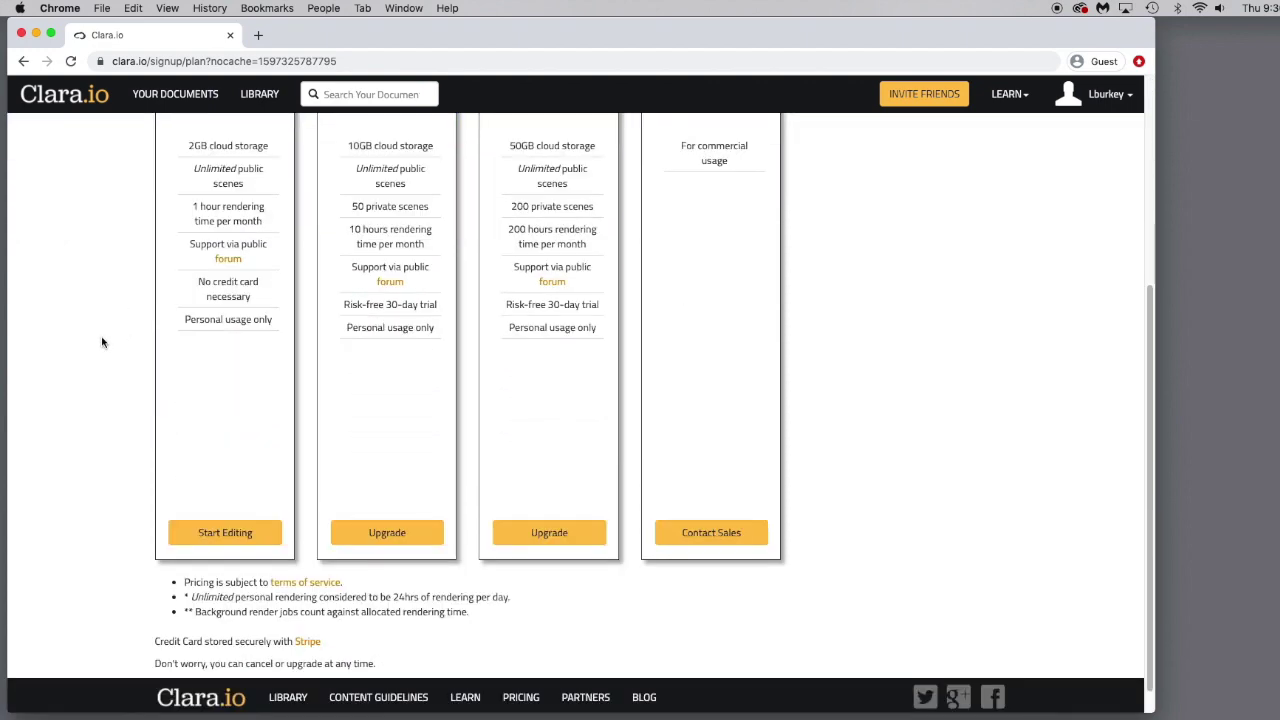
scroll(101, 343, "up", 5)
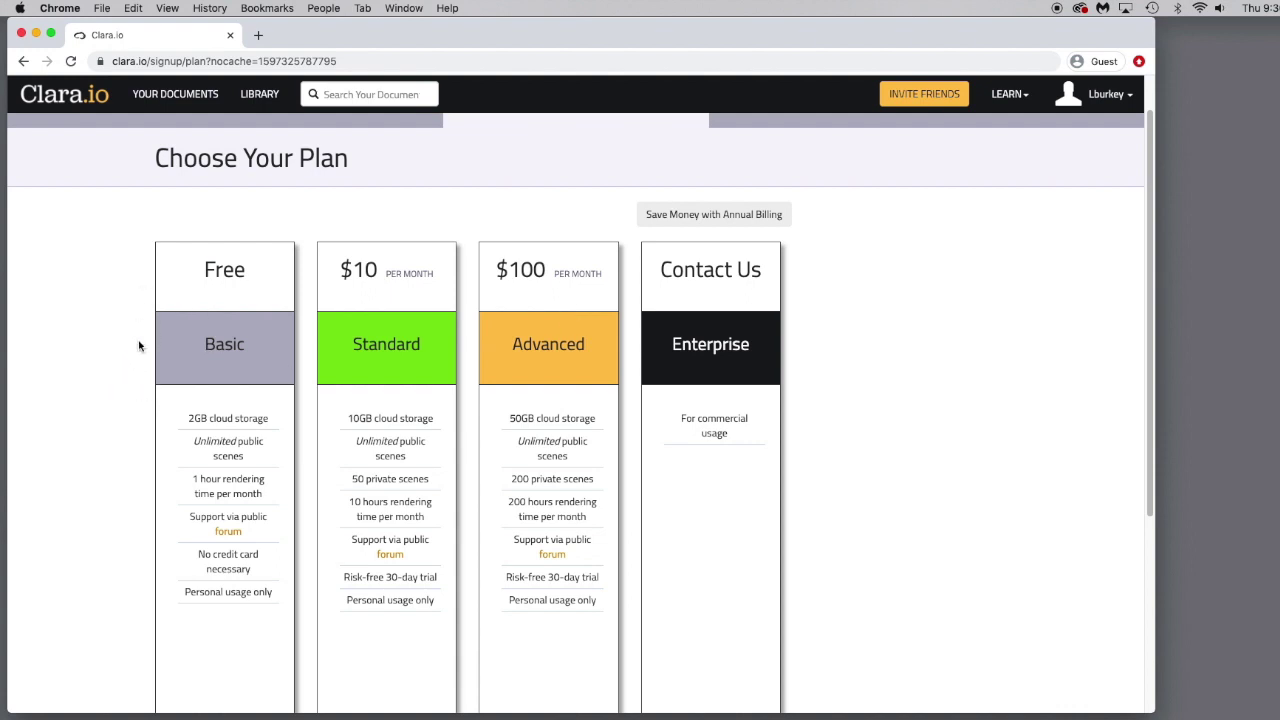
scroll(140, 348, "down", 5)
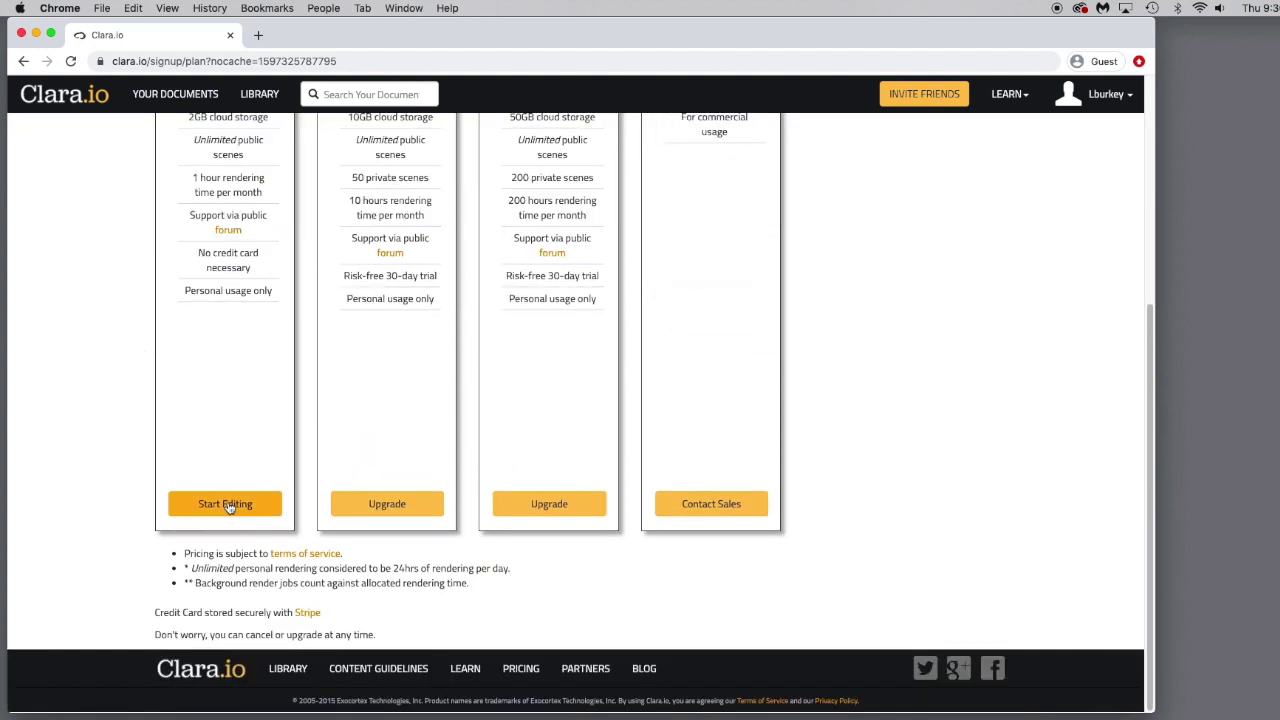
left_click(226, 505)
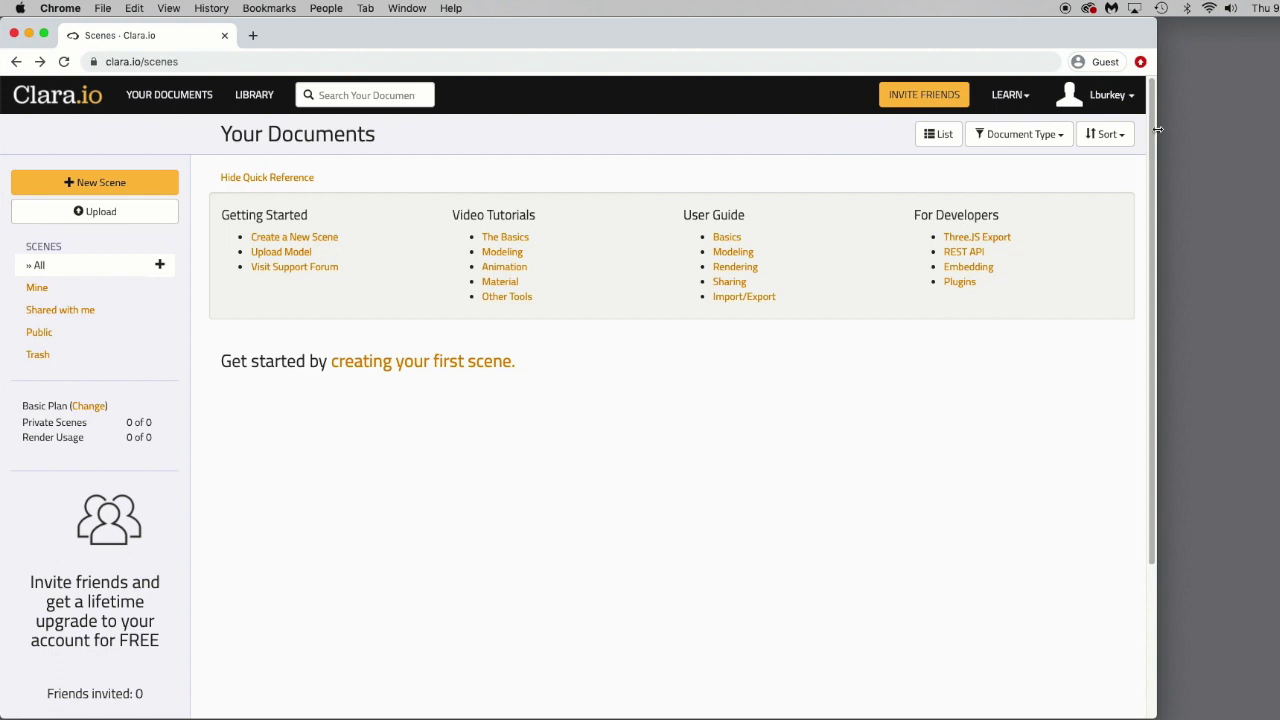
left_click(1118, 140)
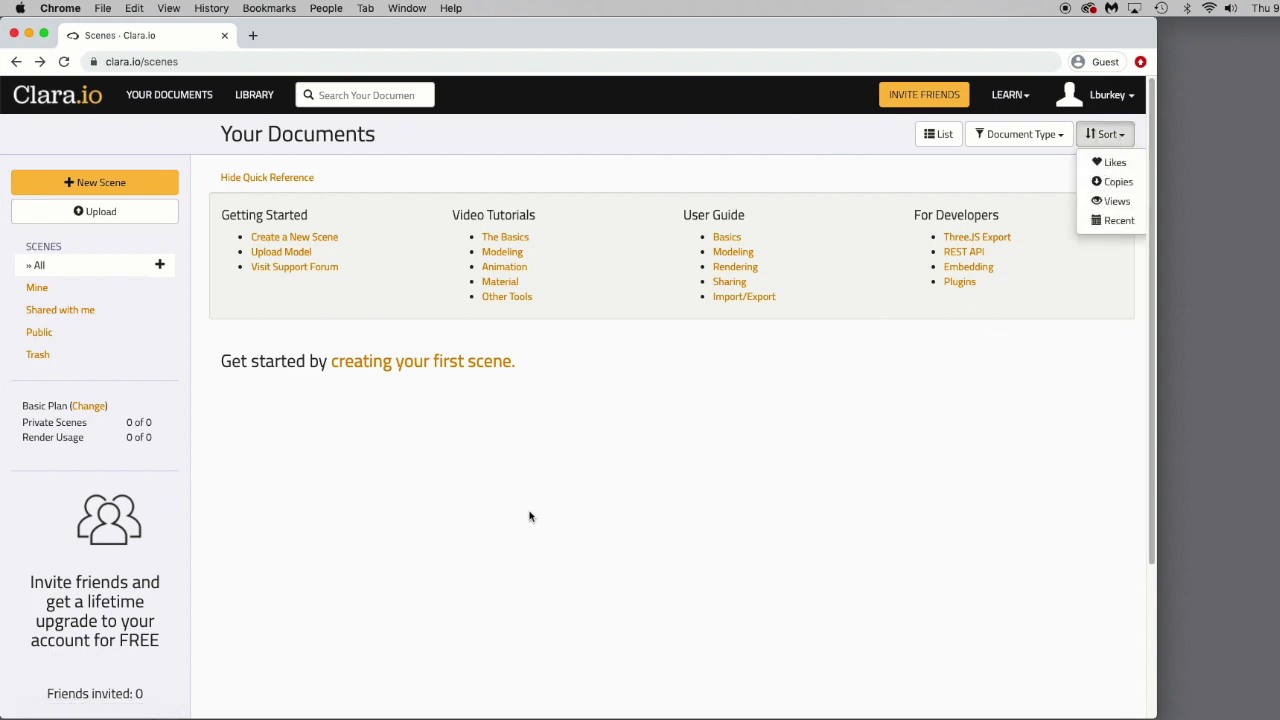
left_click(1058, 140)
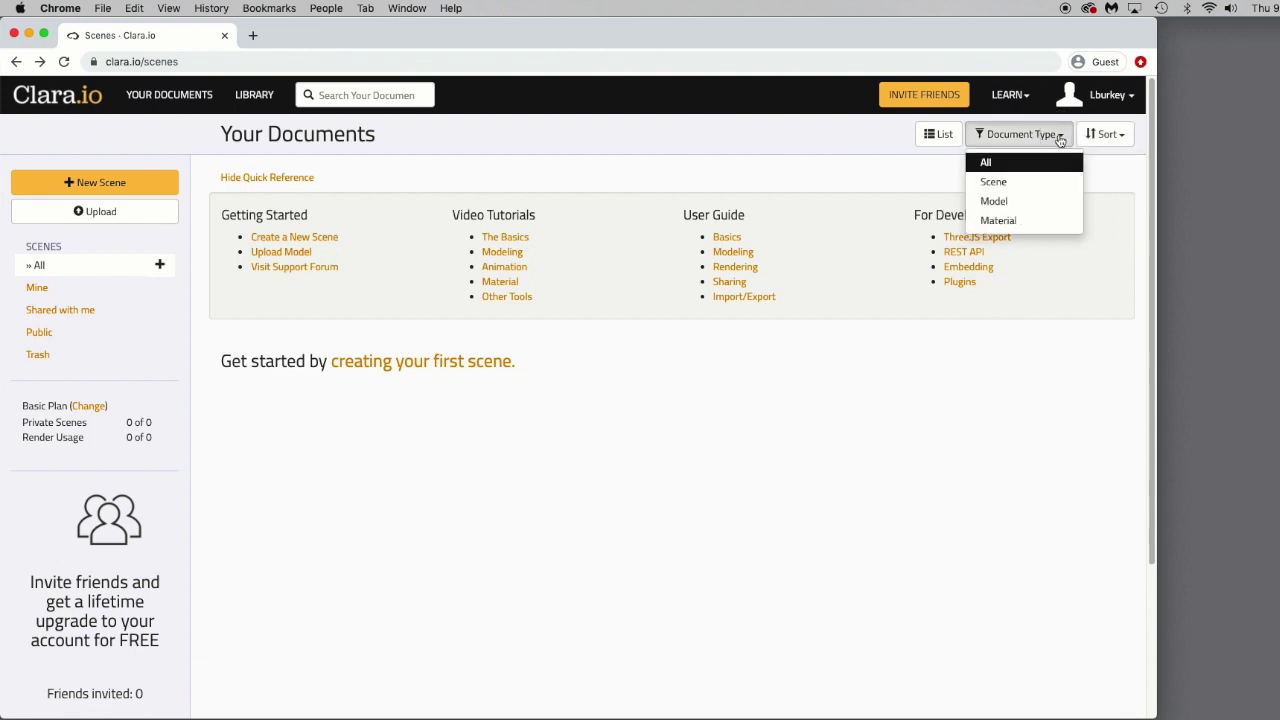
left_click(946, 136)
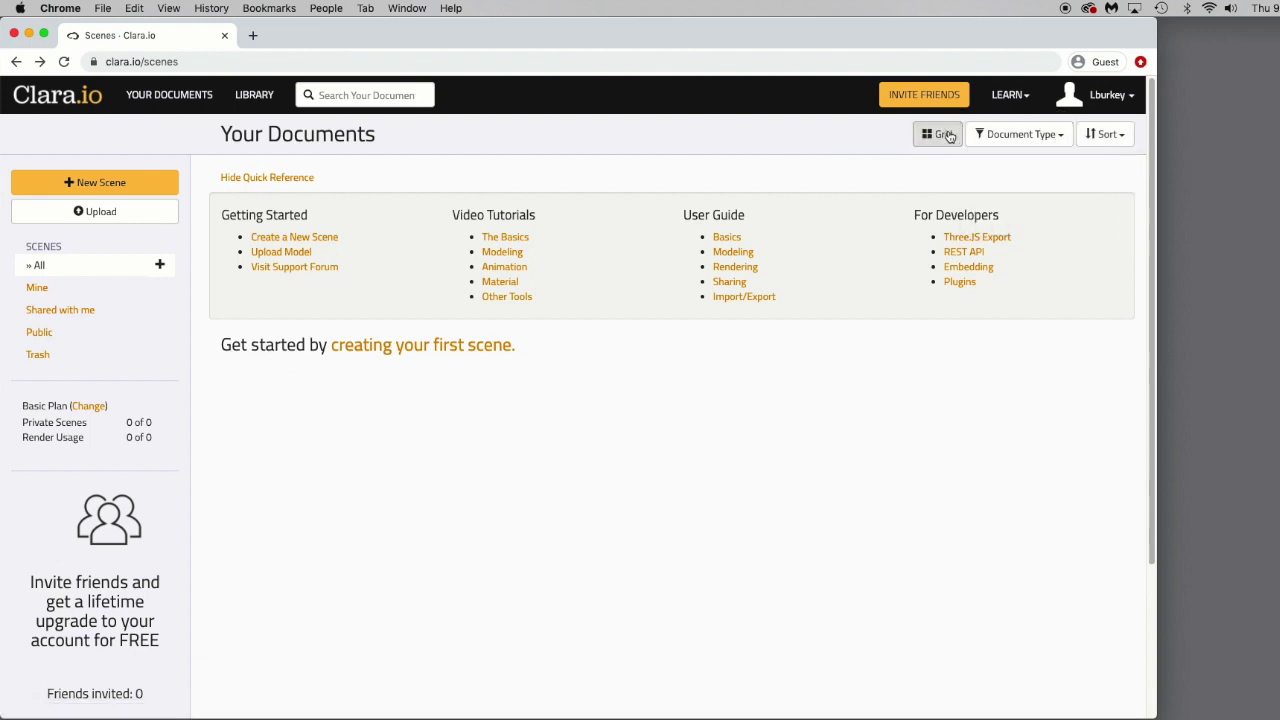
left_click(949, 136)
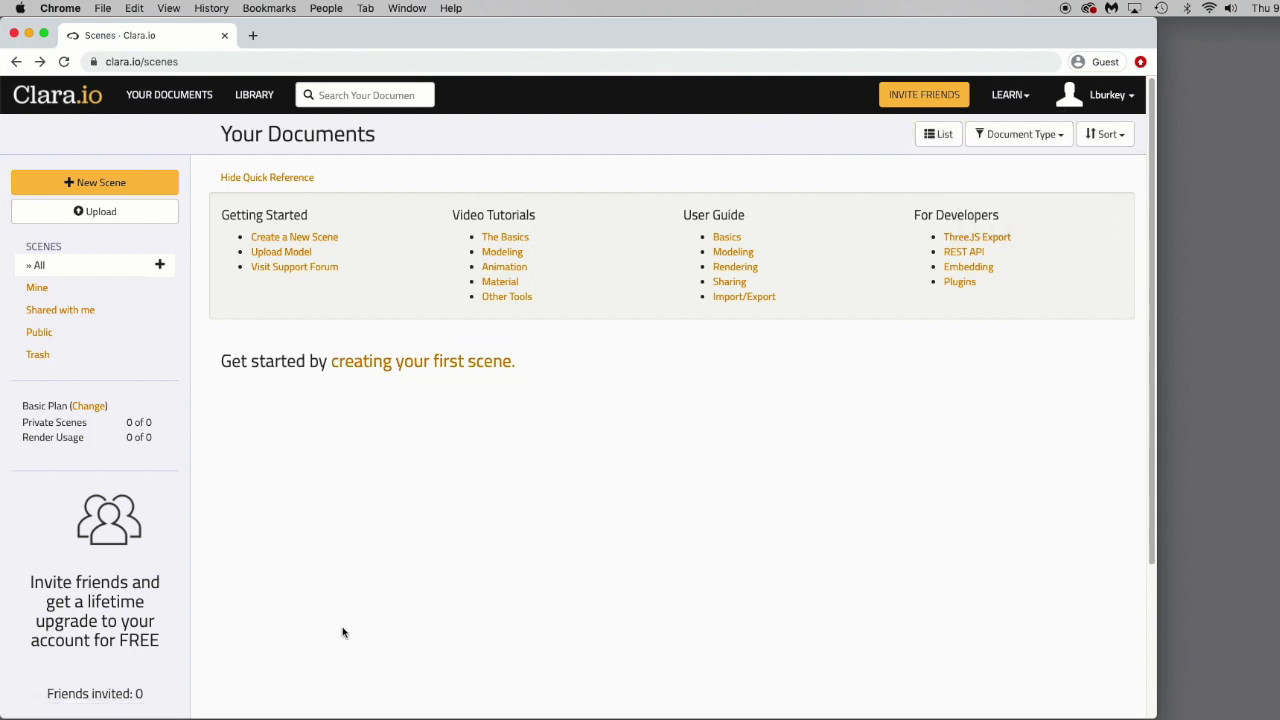
left_click(946, 136)
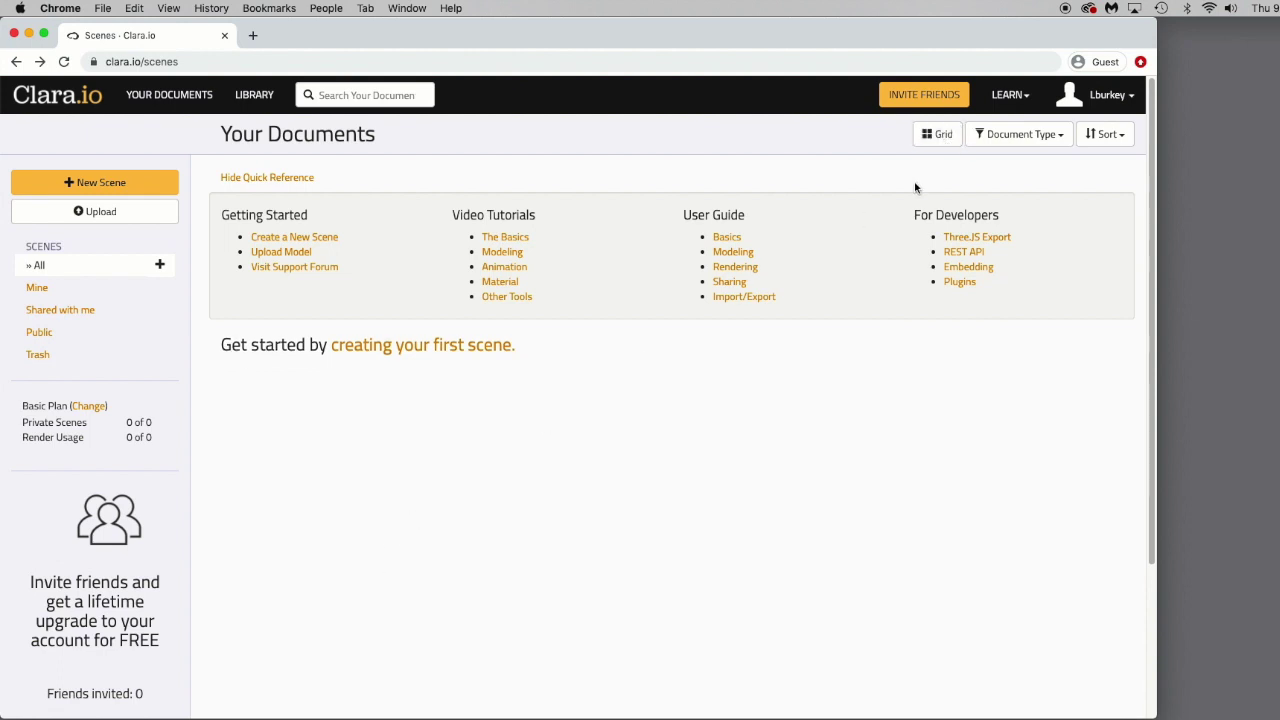
left_click(941, 137)
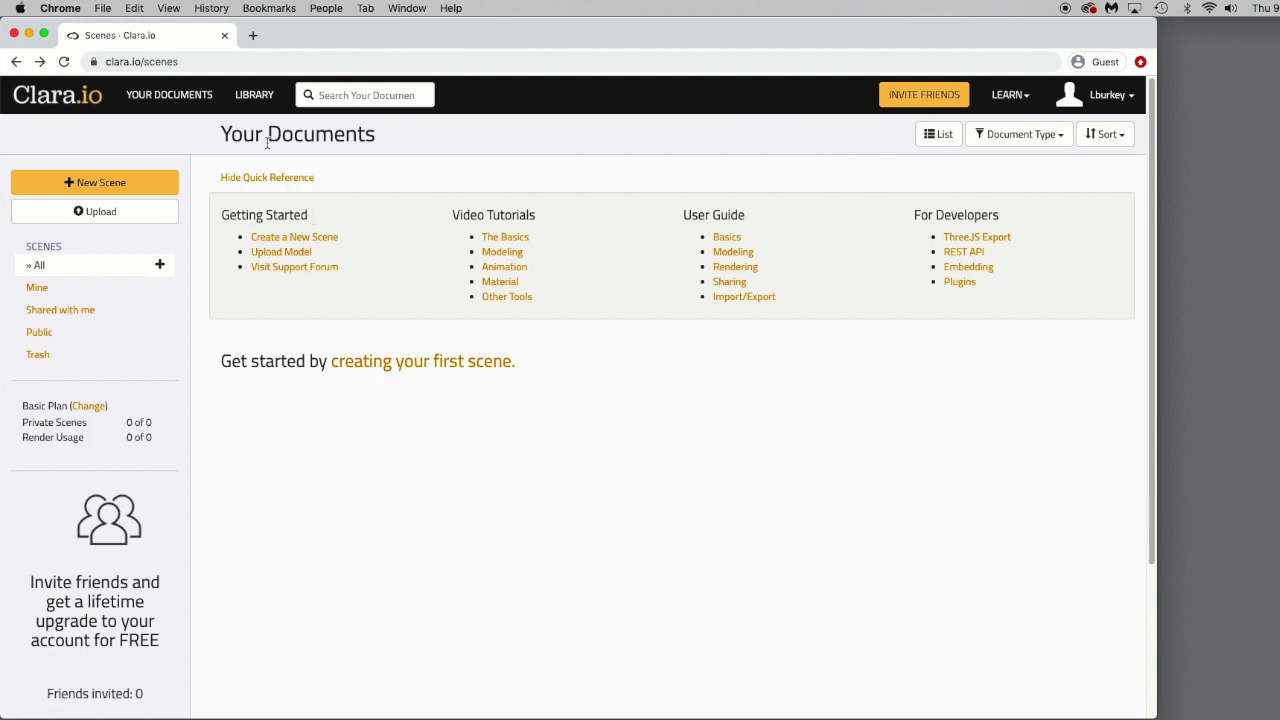
left_click(254, 98)
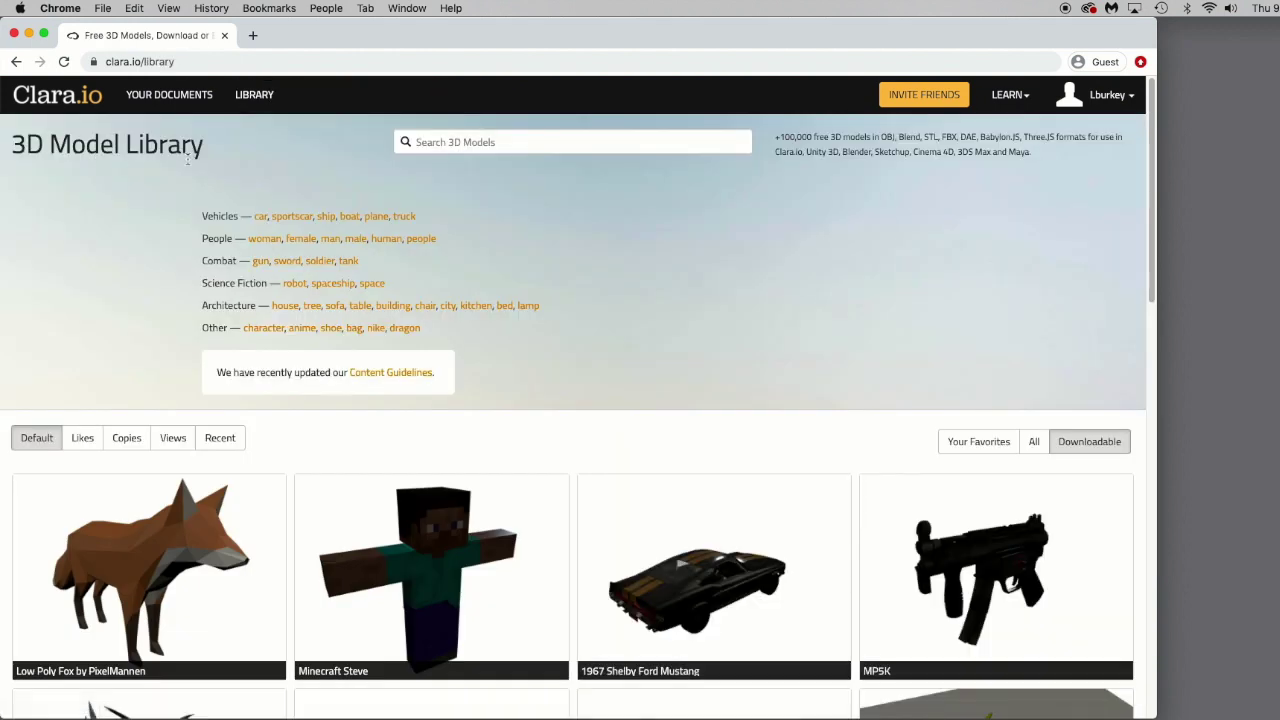
Reload and scroll through the 3D Model Library's free model listing.
scroll(643, 440, "down", 10)
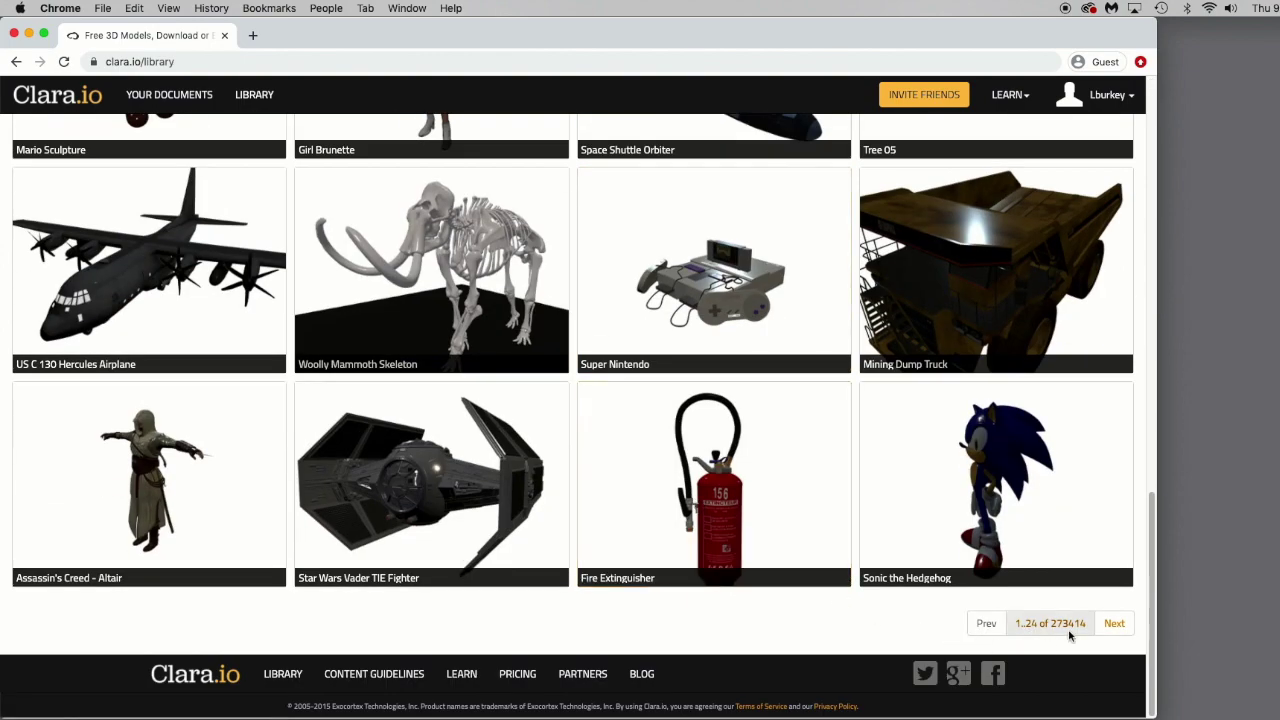
left_click(1050, 622)
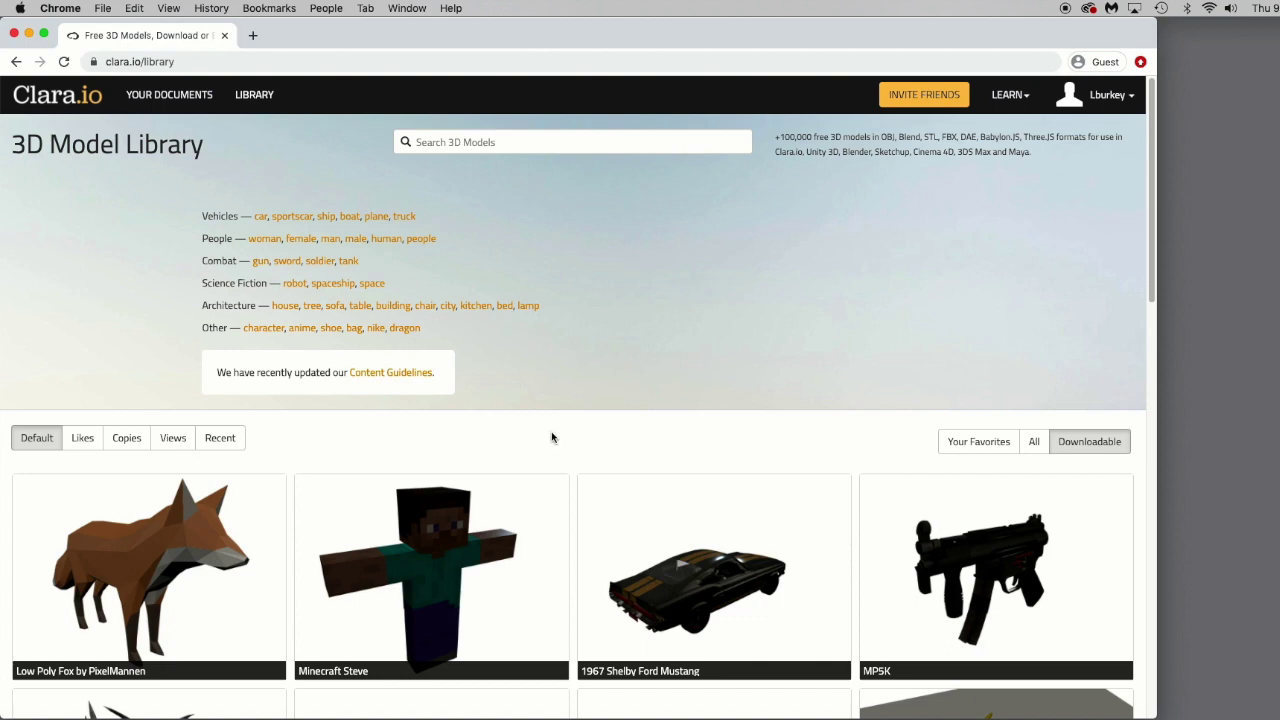
scroll(551, 437, "down", 3)
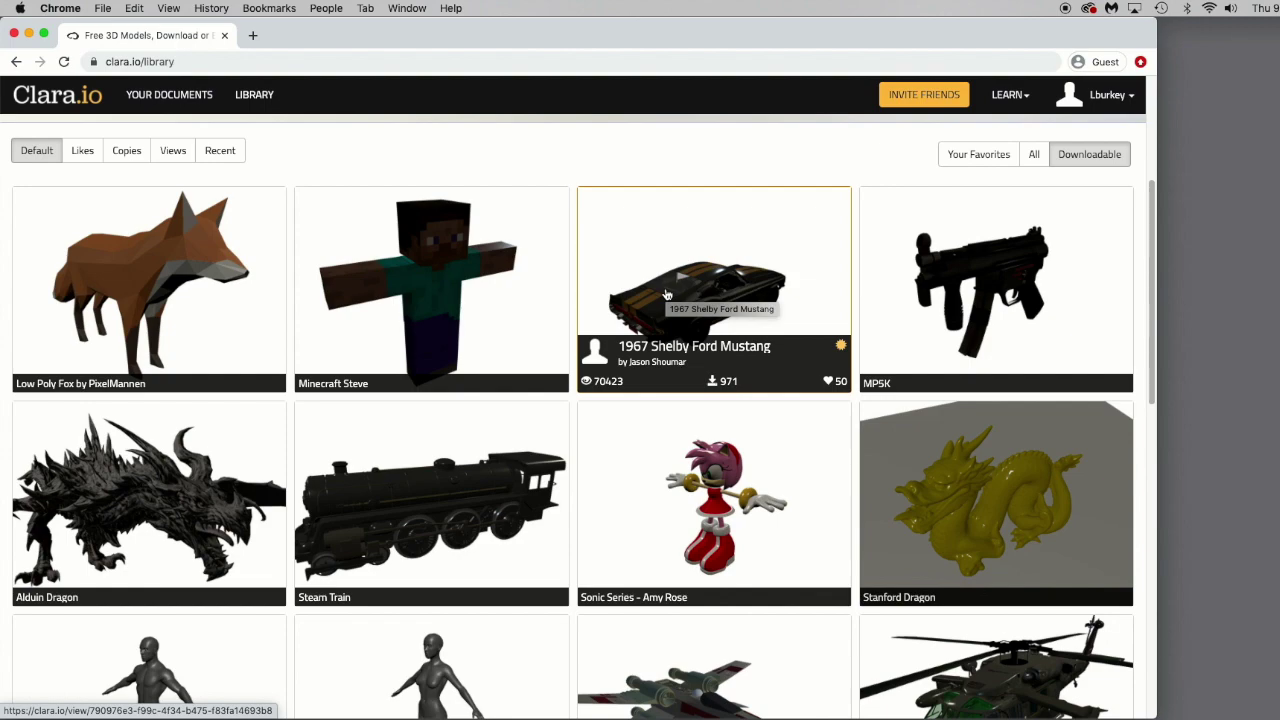
scroll(666, 294, "up", 3)
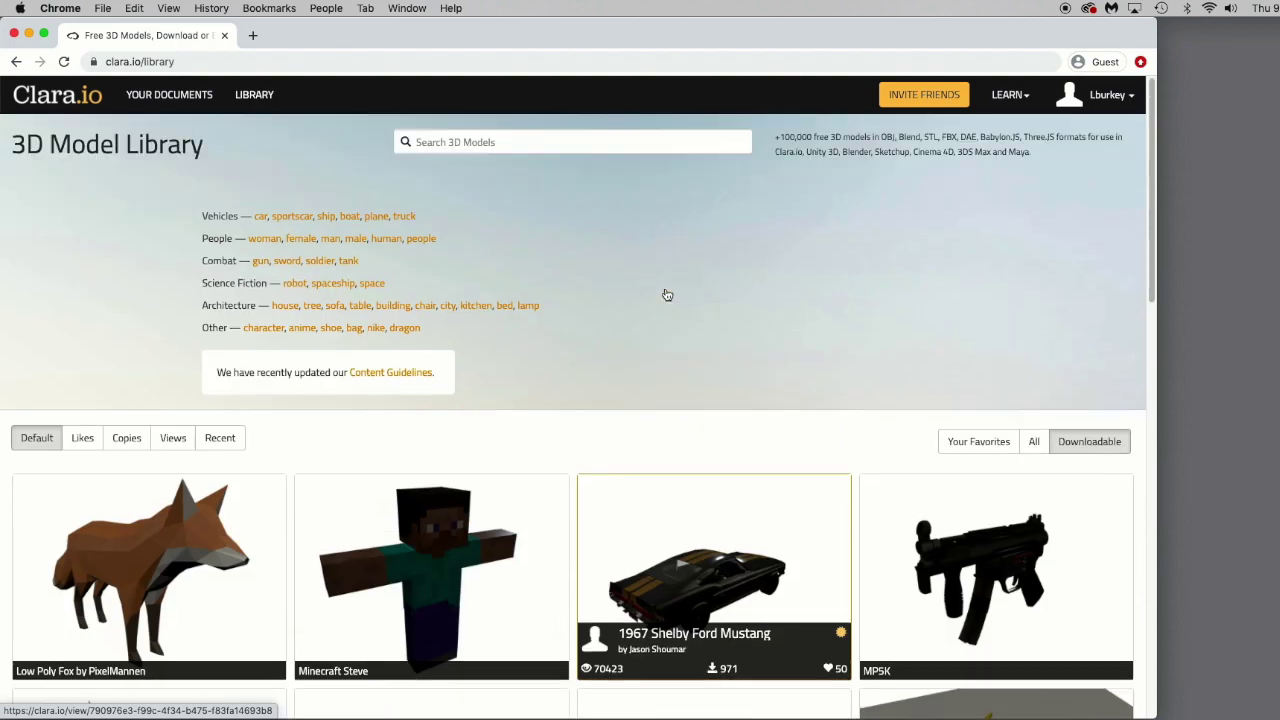
scroll(665, 293, "down", 5)
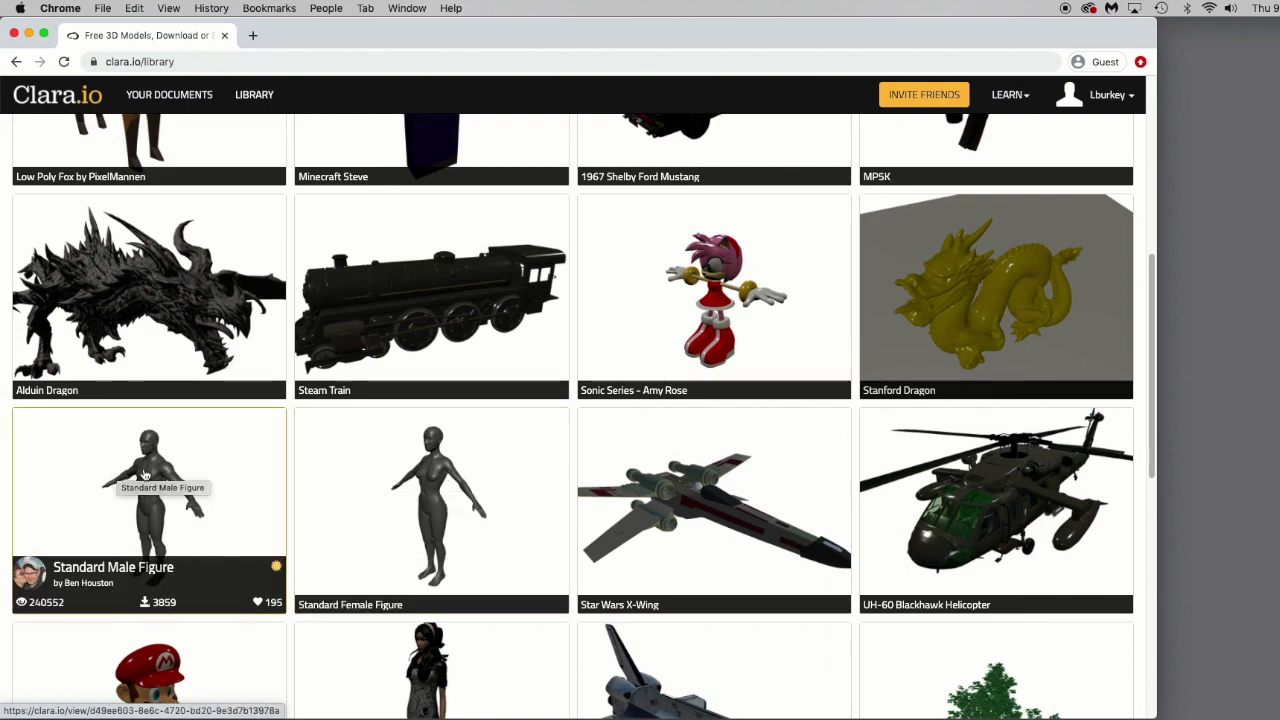
scroll(145, 475, "up", 5)
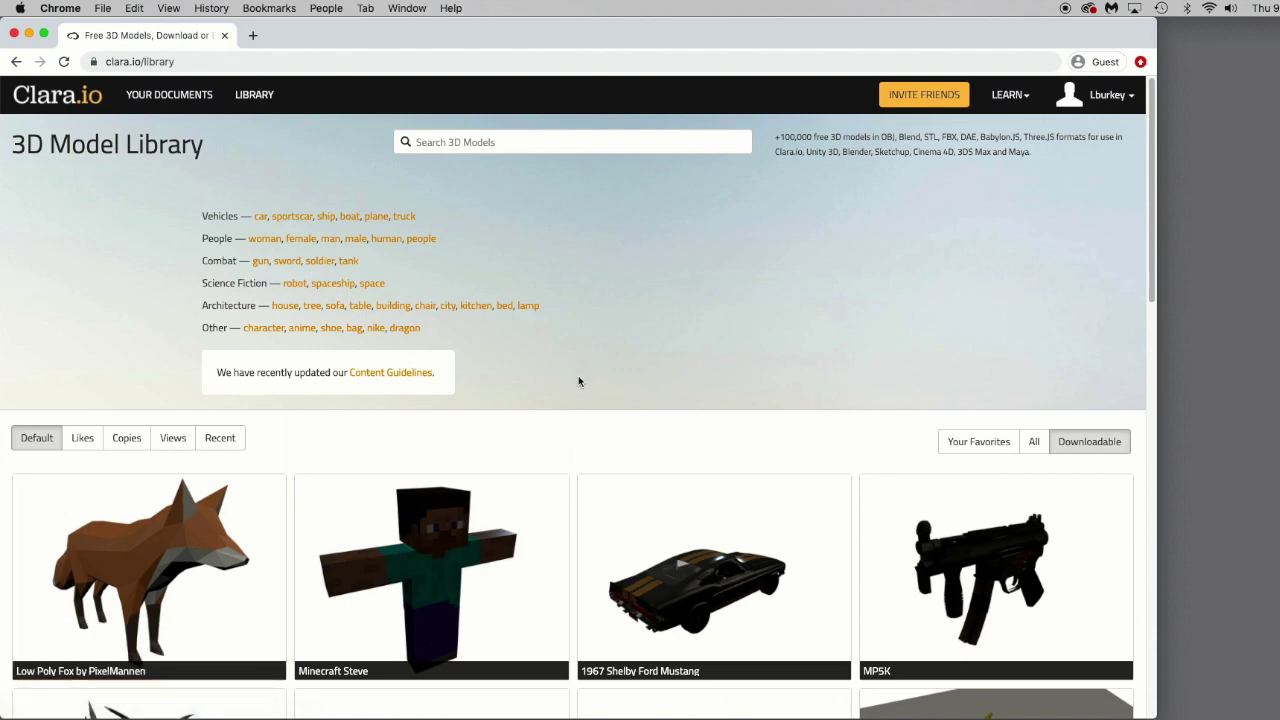
Click into the Search 3D Models box, then head back to Your Documents.
left_click(440, 143)
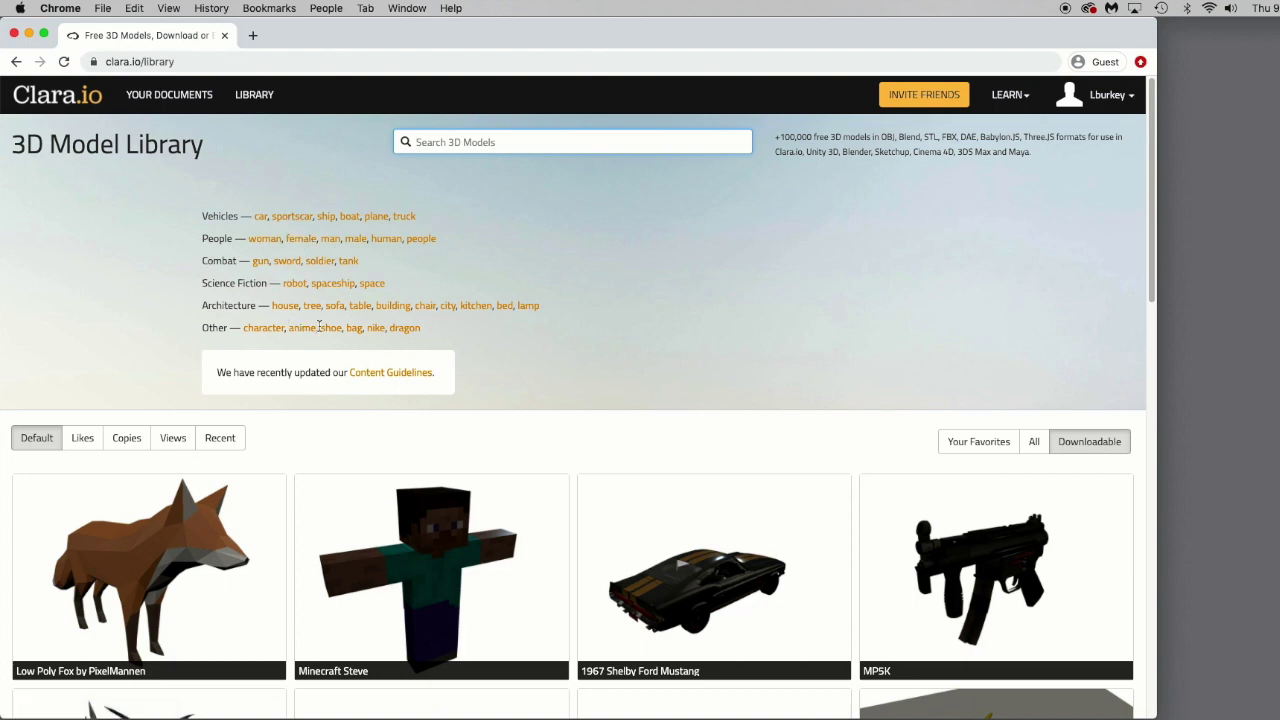
scroll(600, 320, "down", 1)
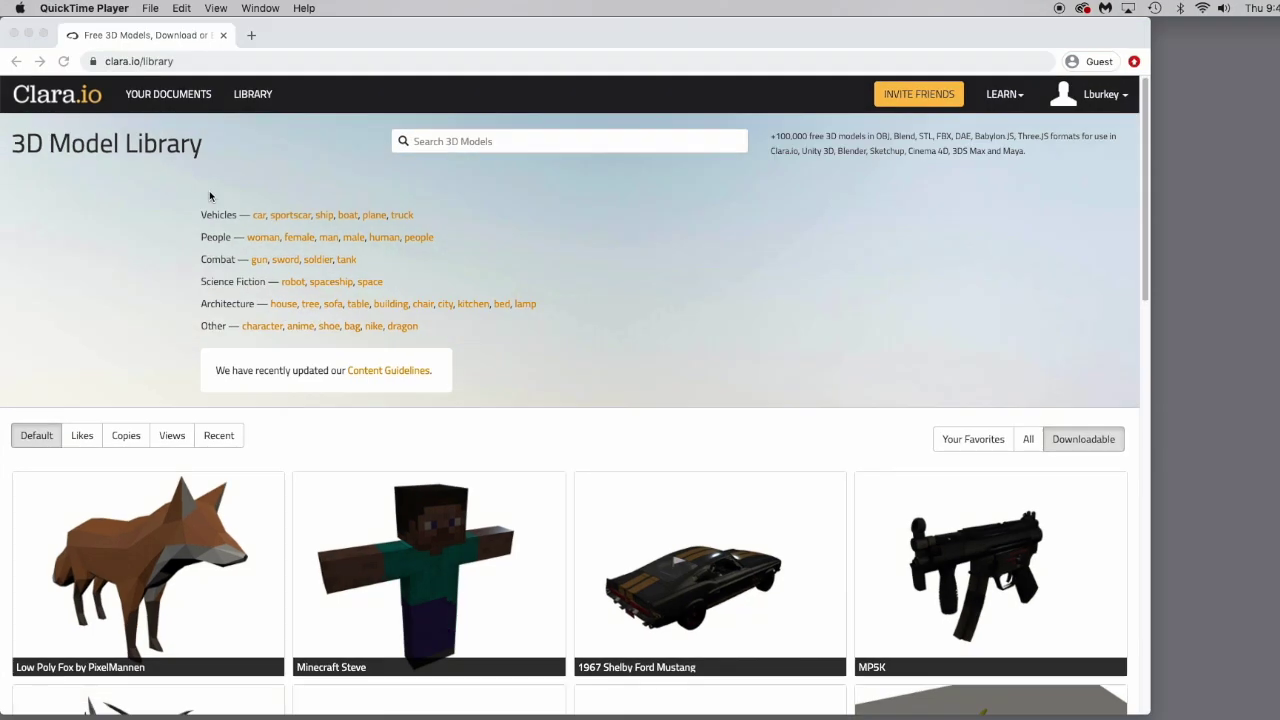
left_click(163, 100)
From Your Documents, start a + New Scene and choose Create Empty Scene.
left_click(161, 100)
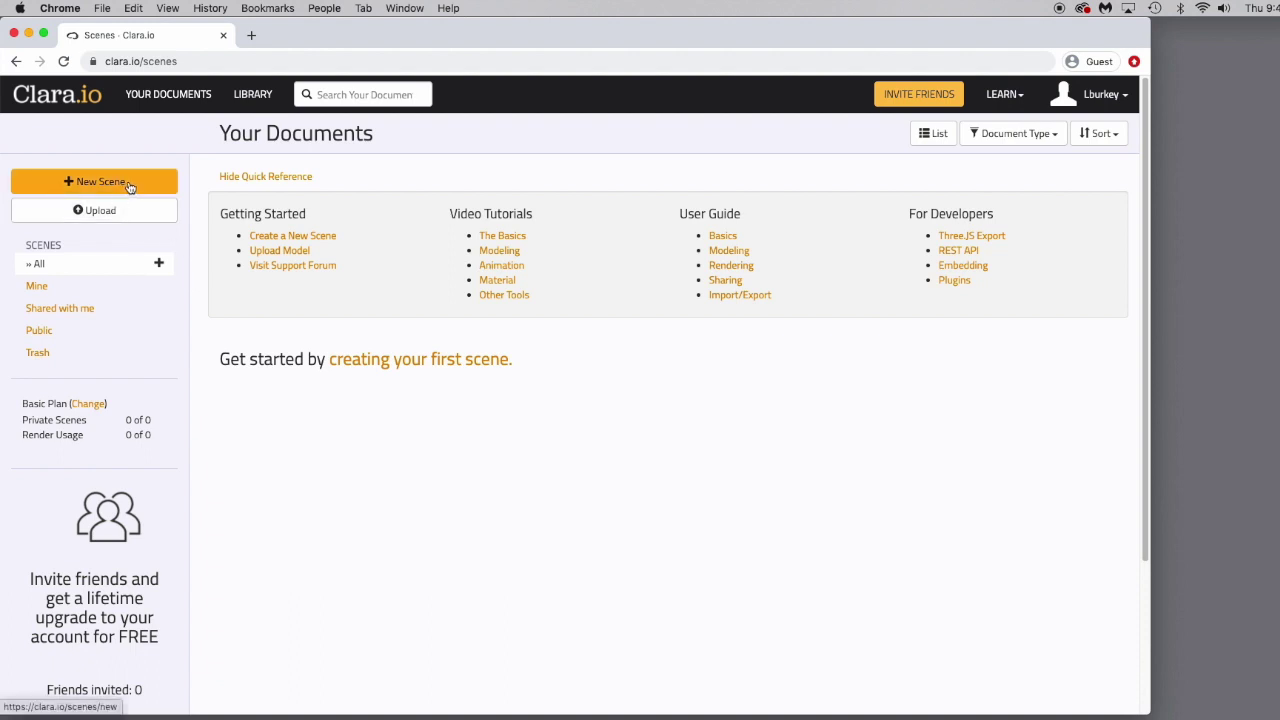
left_click(129, 187)
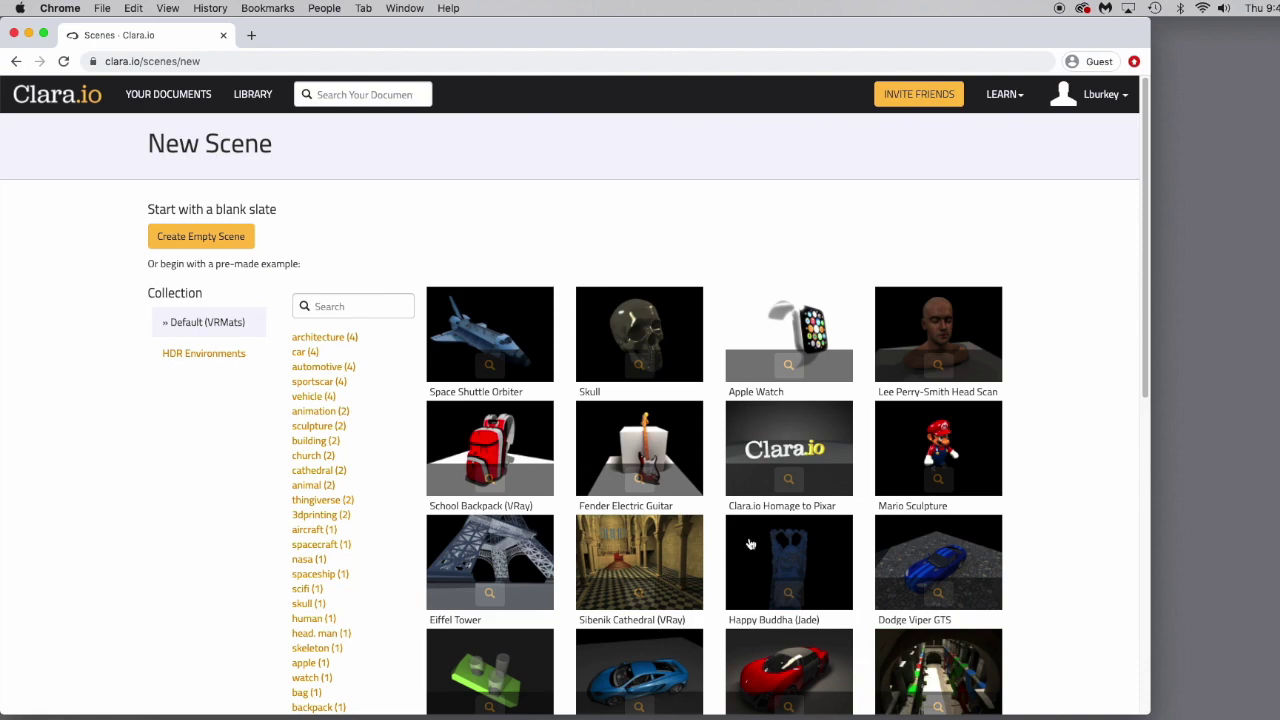
scroll(760, 520, "down", 10)
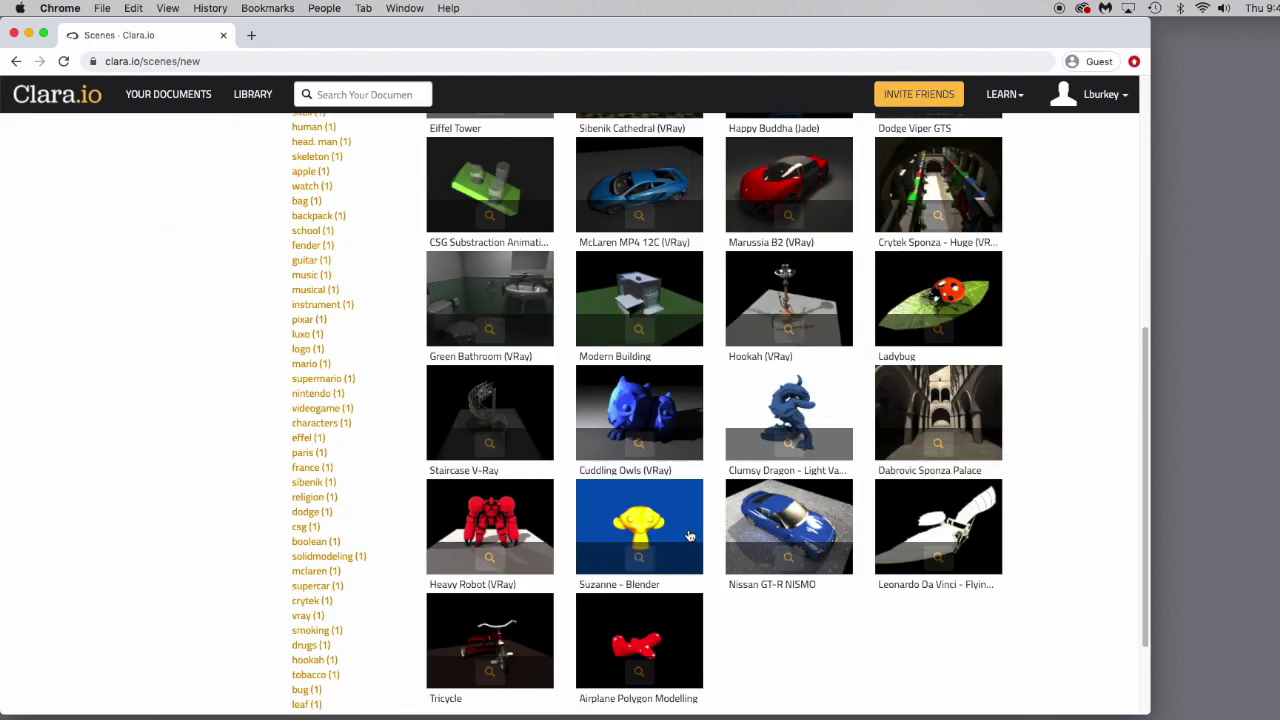
scroll(688, 537, "up", 10)
scroll(670, 515, "up", 1)
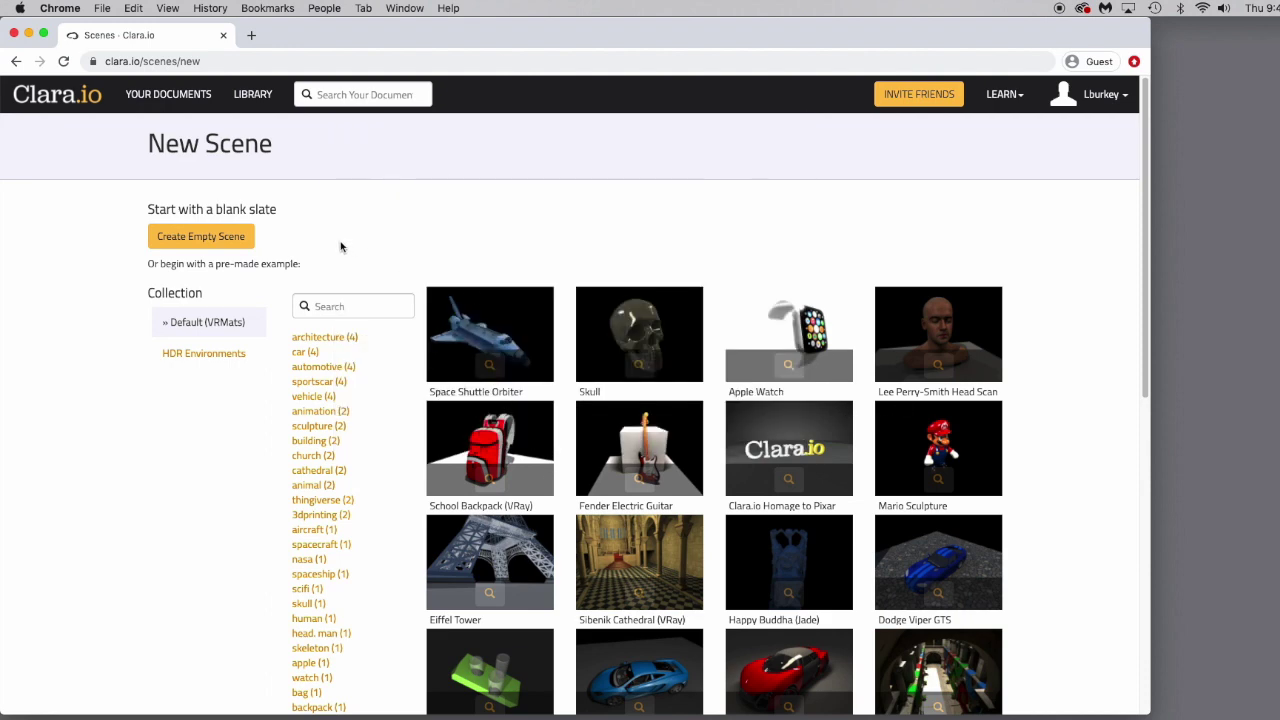
left_click(194, 245)
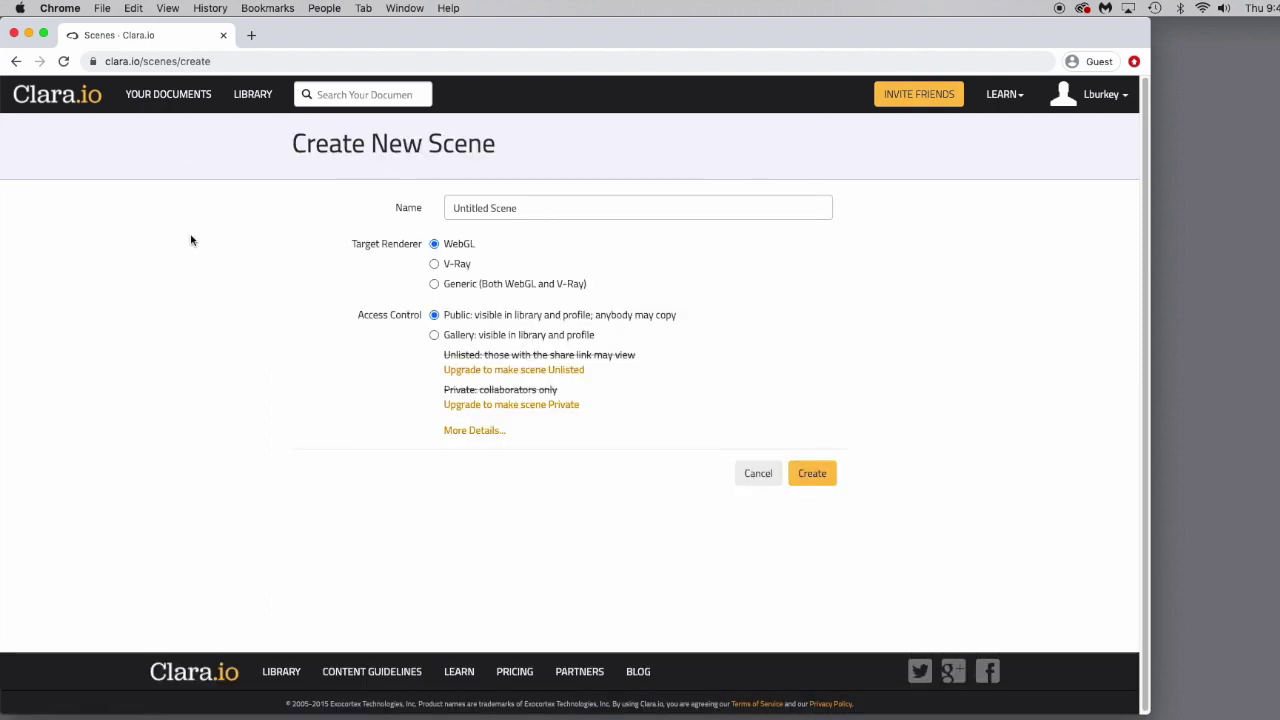
Name the scene 'first scene', set access to Gallery, and create it.
left_click(487, 207)
left_click_drag(523, 207, 449, 206)
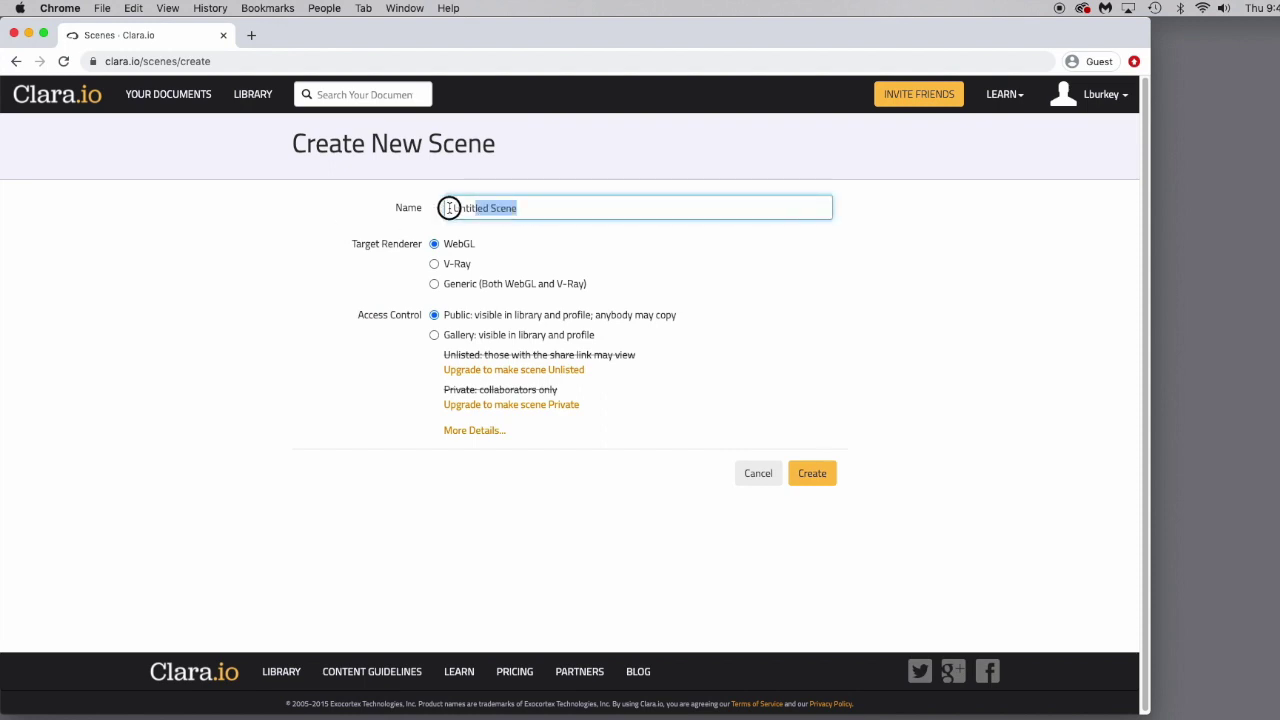
type("first scene")
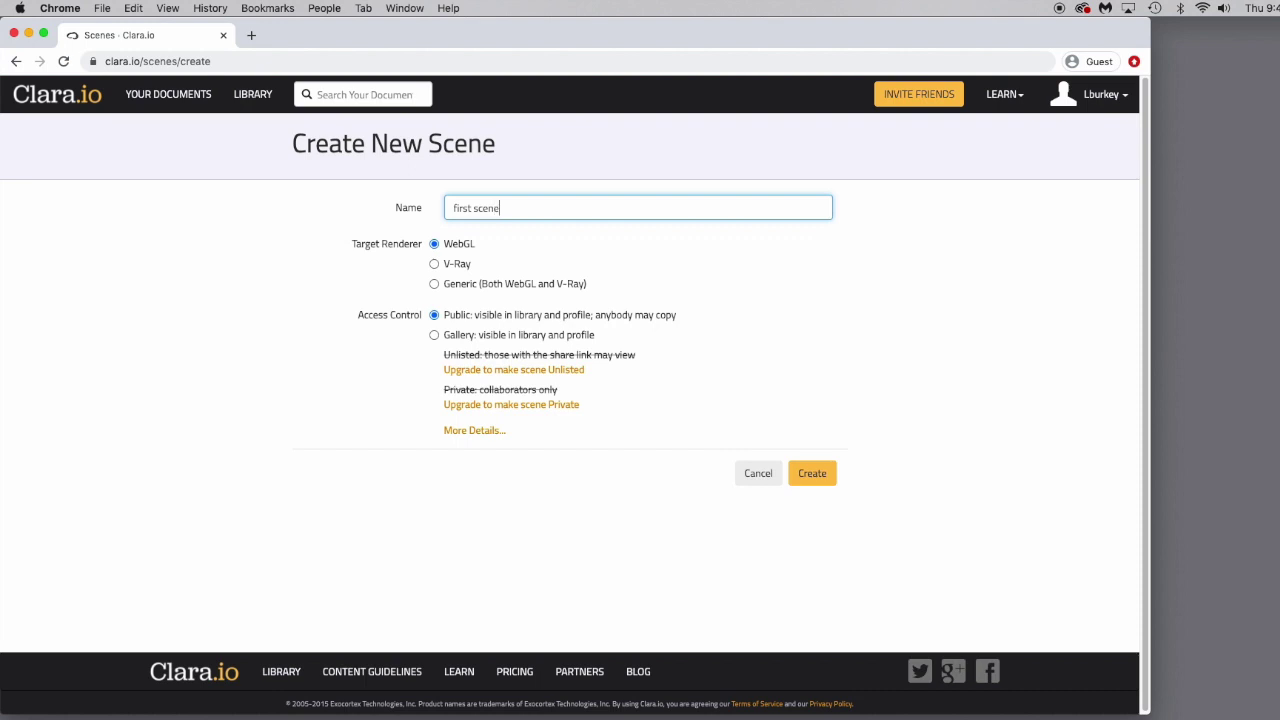
left_click(433, 334)
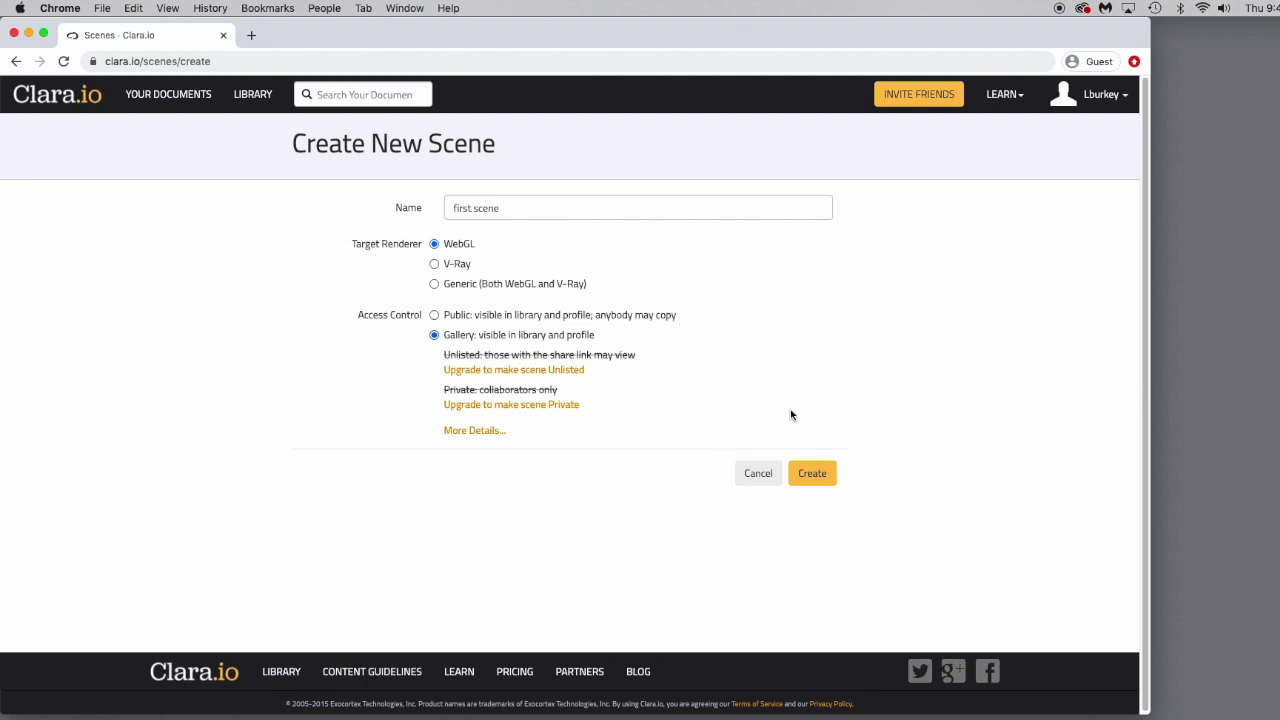
left_click(816, 478)
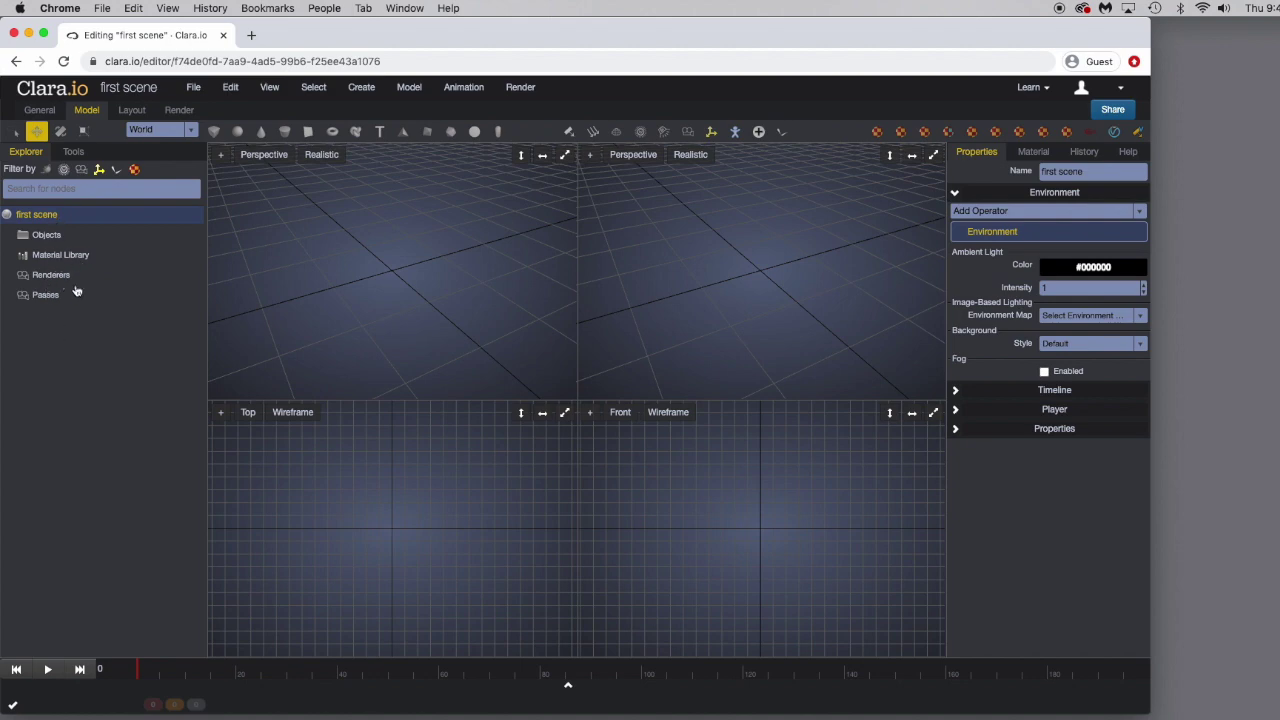
Cycle through the General, Model, Layout and Render workspaces, ending on General.
left_click(40, 111)
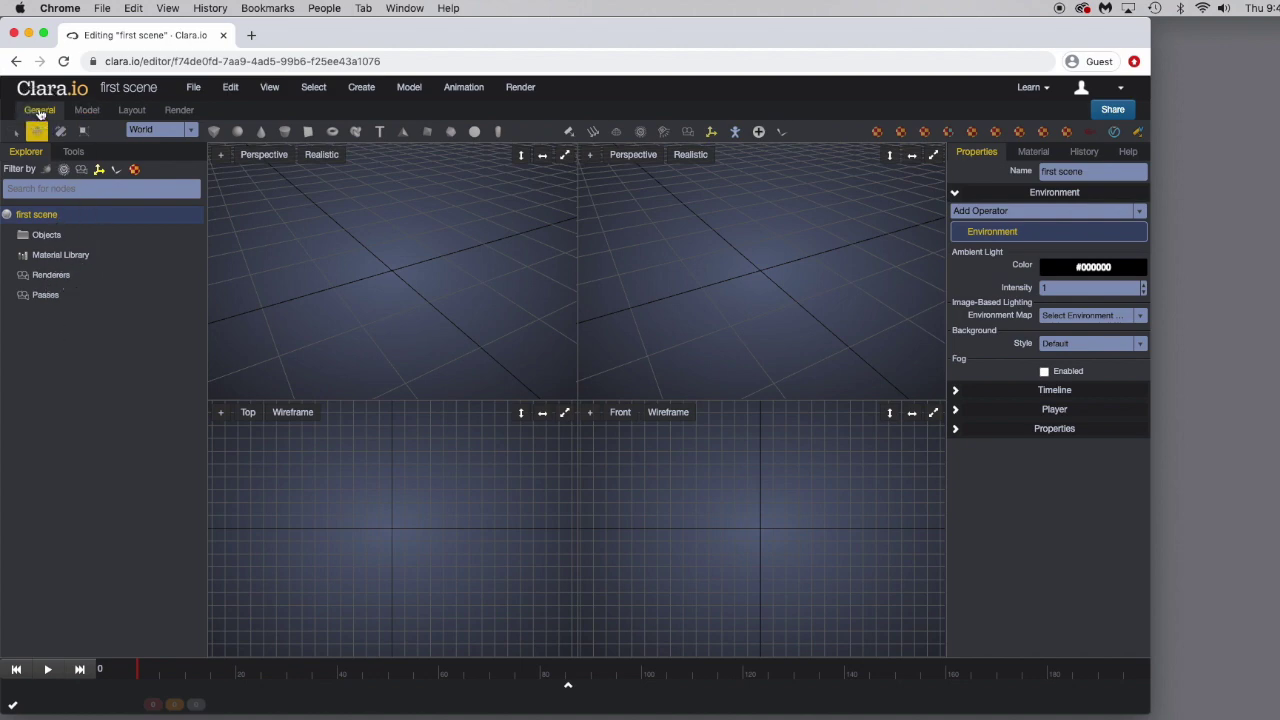
left_click(86, 111)
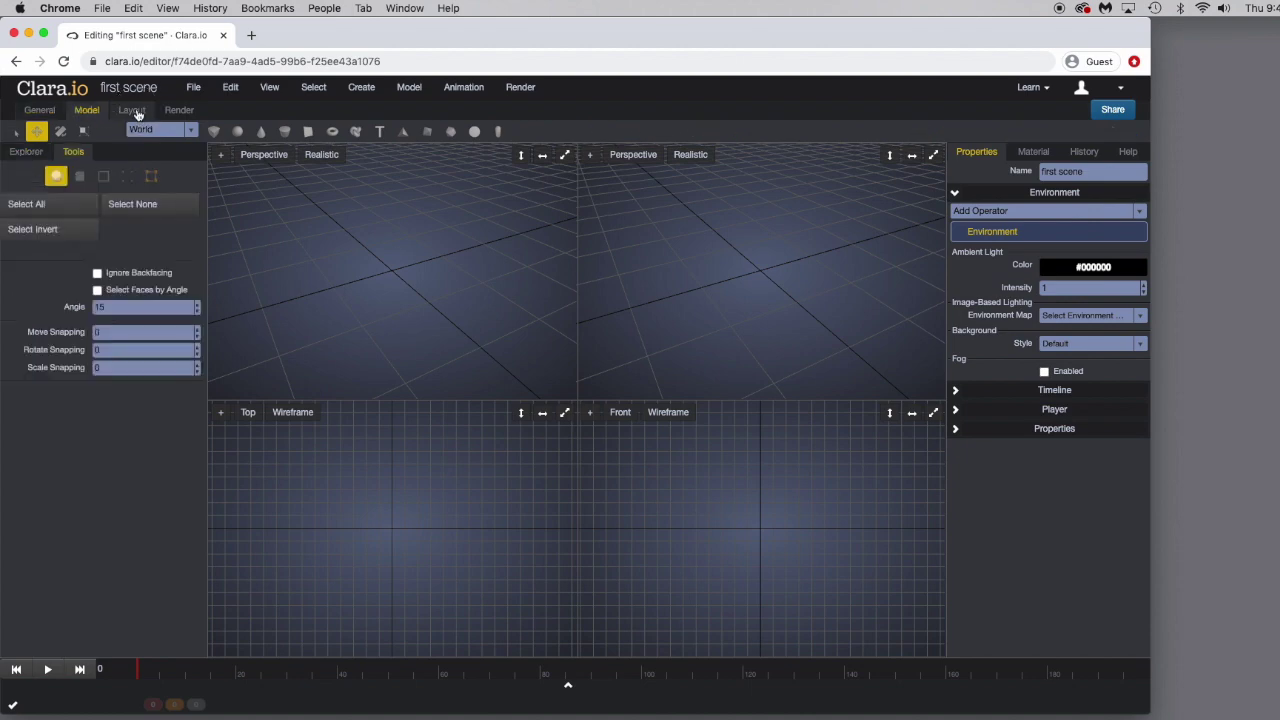
left_click(137, 112)
left_click(175, 112)
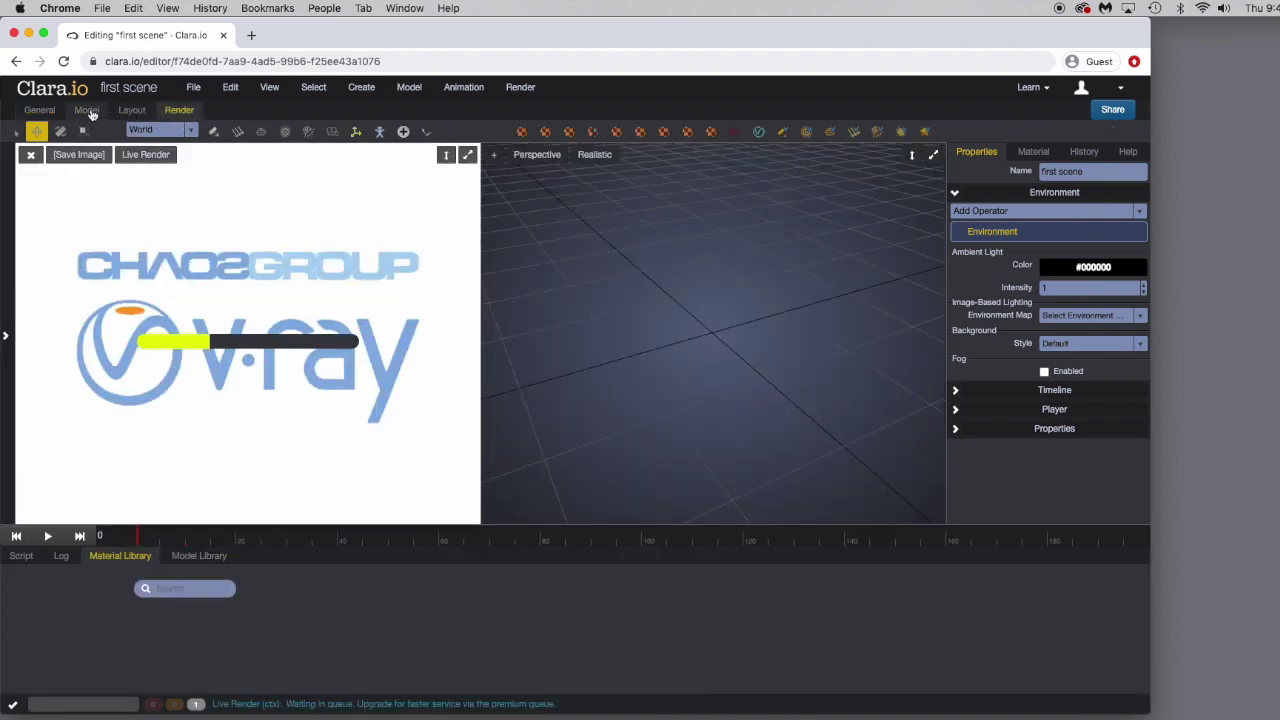
left_click(89, 113)
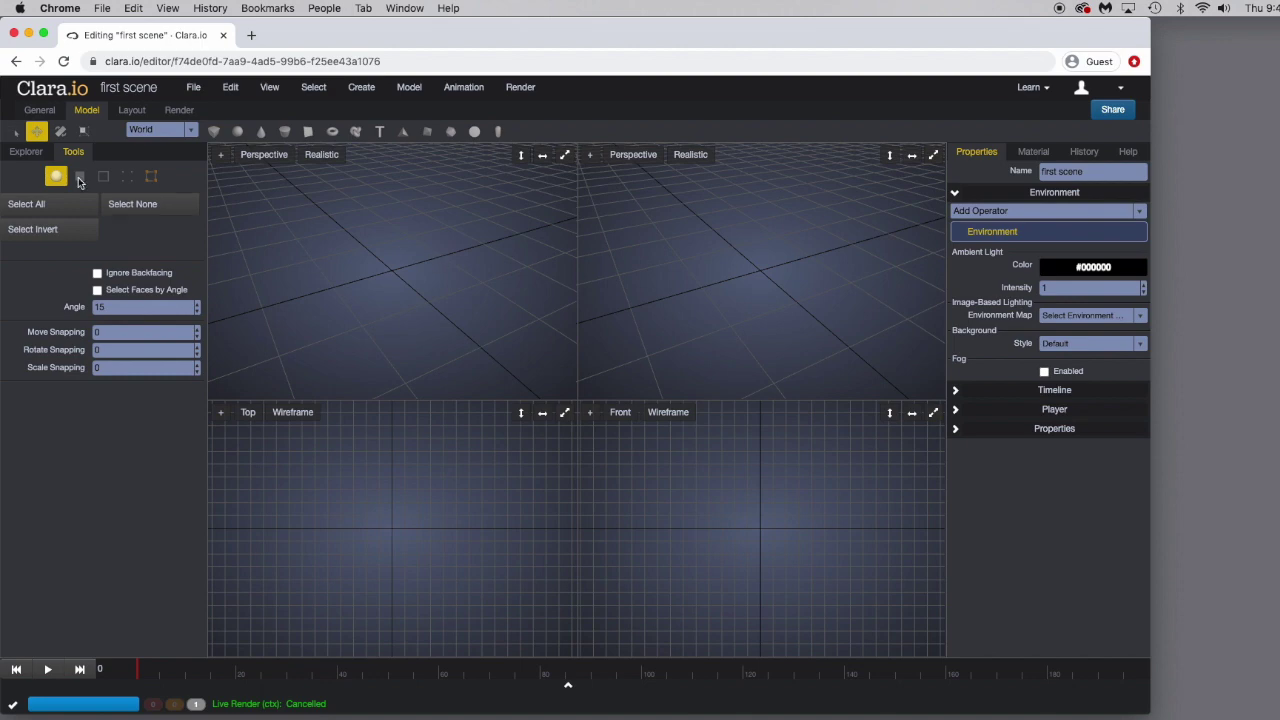
left_click(45, 112)
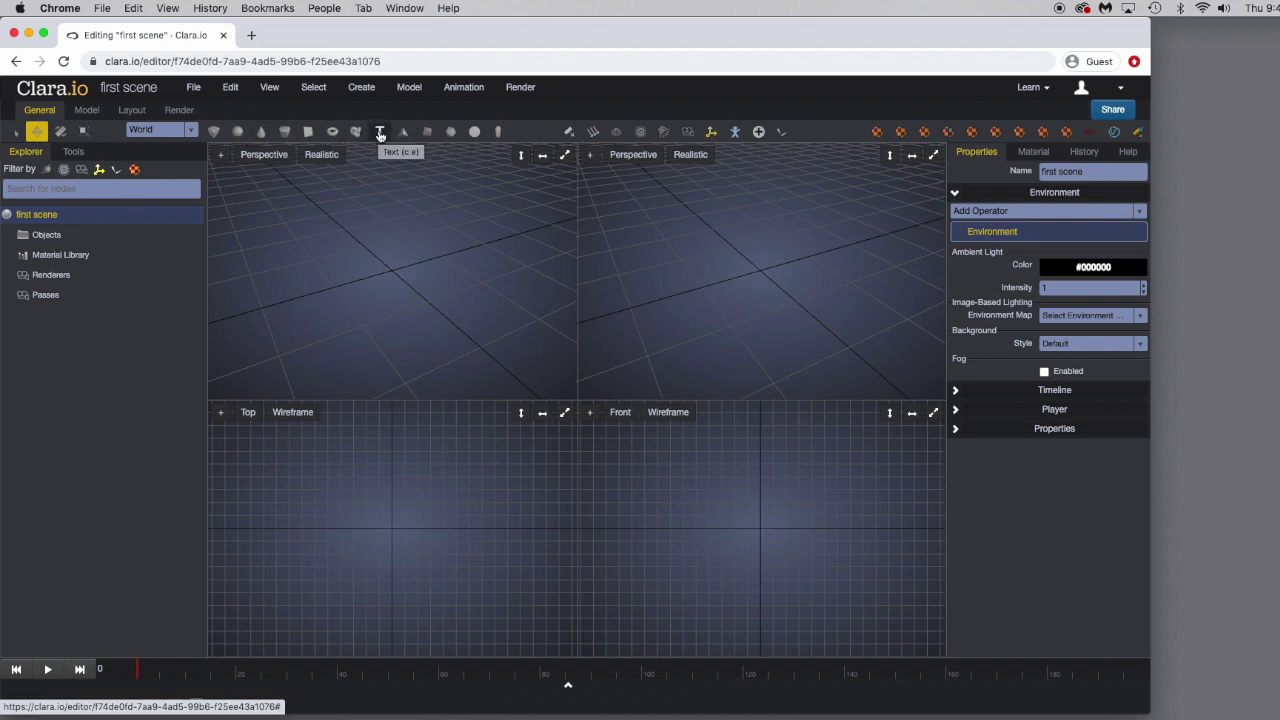
Add a 1×1×1 box and nudge it along the Z, Y and X axes.
left_click(214, 133)
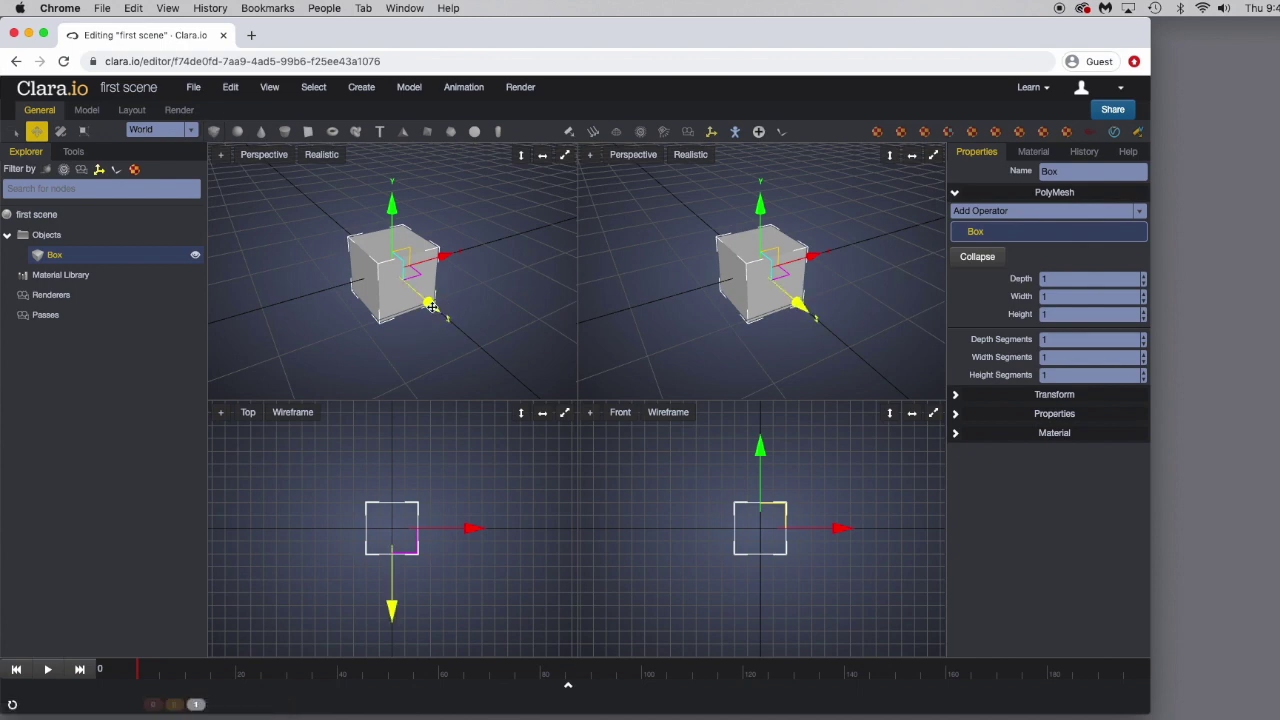
mouse_move(430, 305)
left_mouse_down()
mouse_move(423, 283)
mouse_move(442, 308)
left_mouse_up()
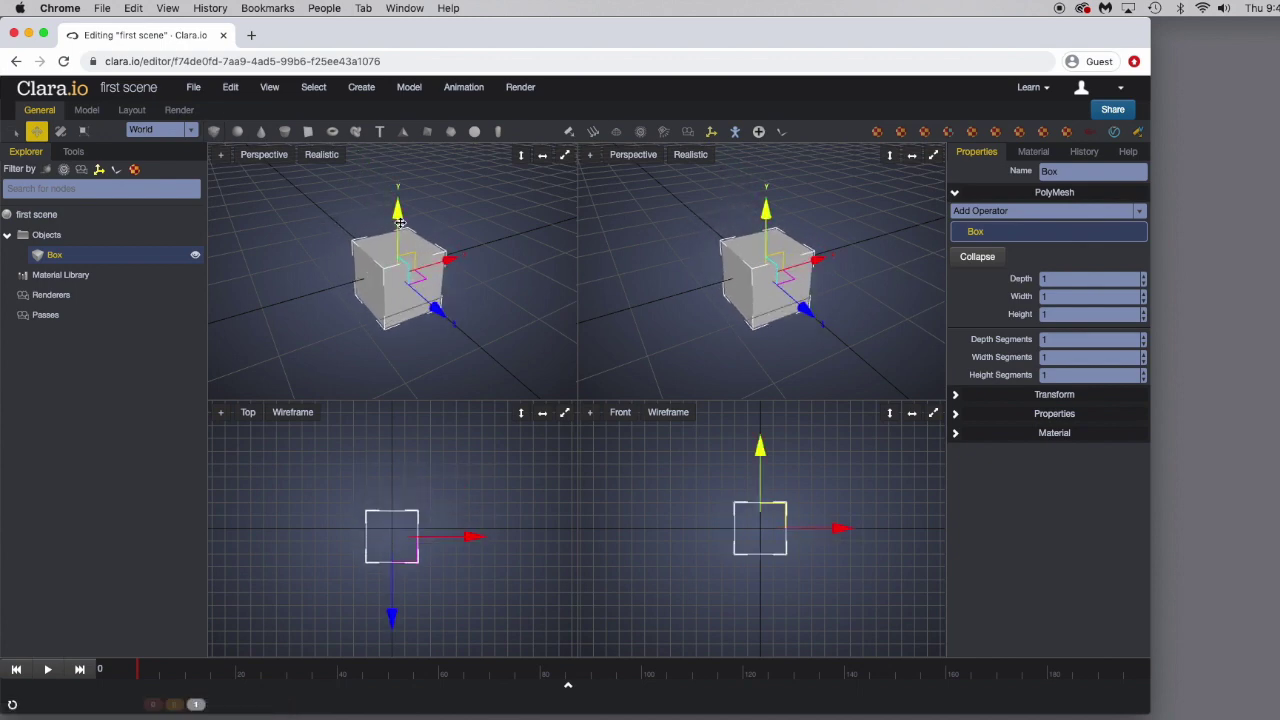
mouse_move(398, 222)
left_mouse_down()
mouse_move(400, 196)
mouse_move(403, 212)
left_mouse_up()
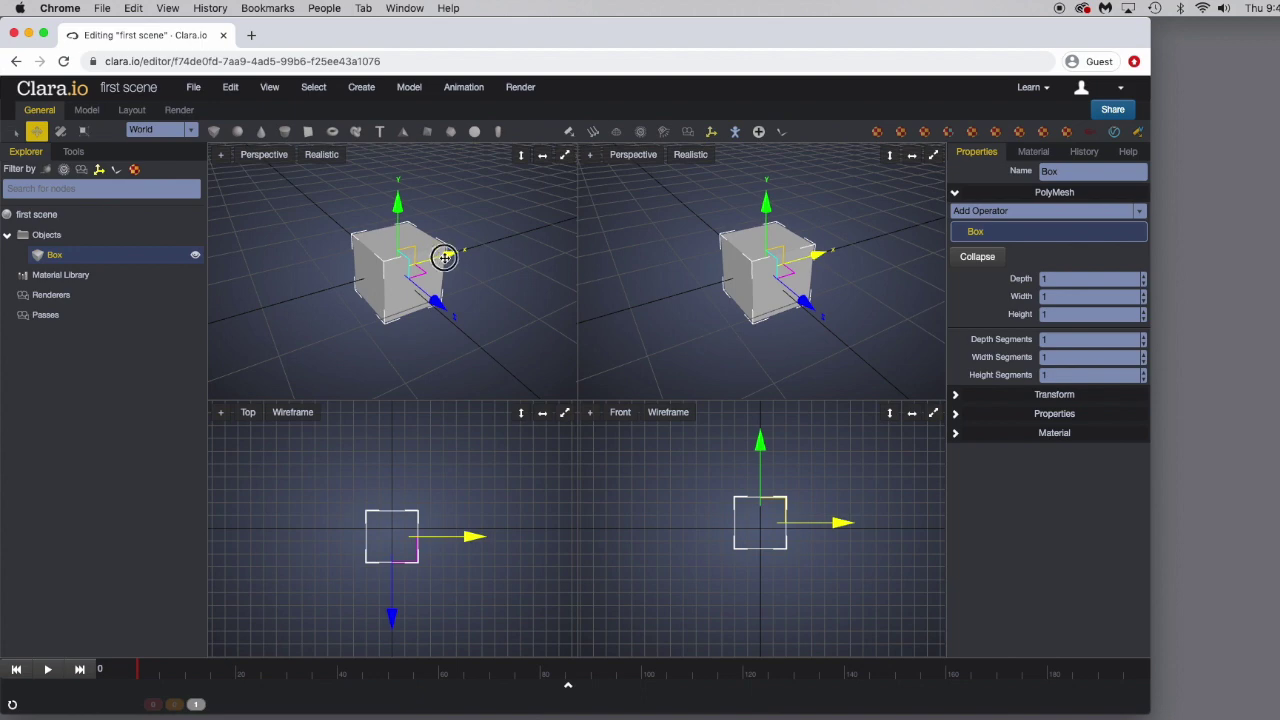
left_click_drag(444, 258, 423, 262)
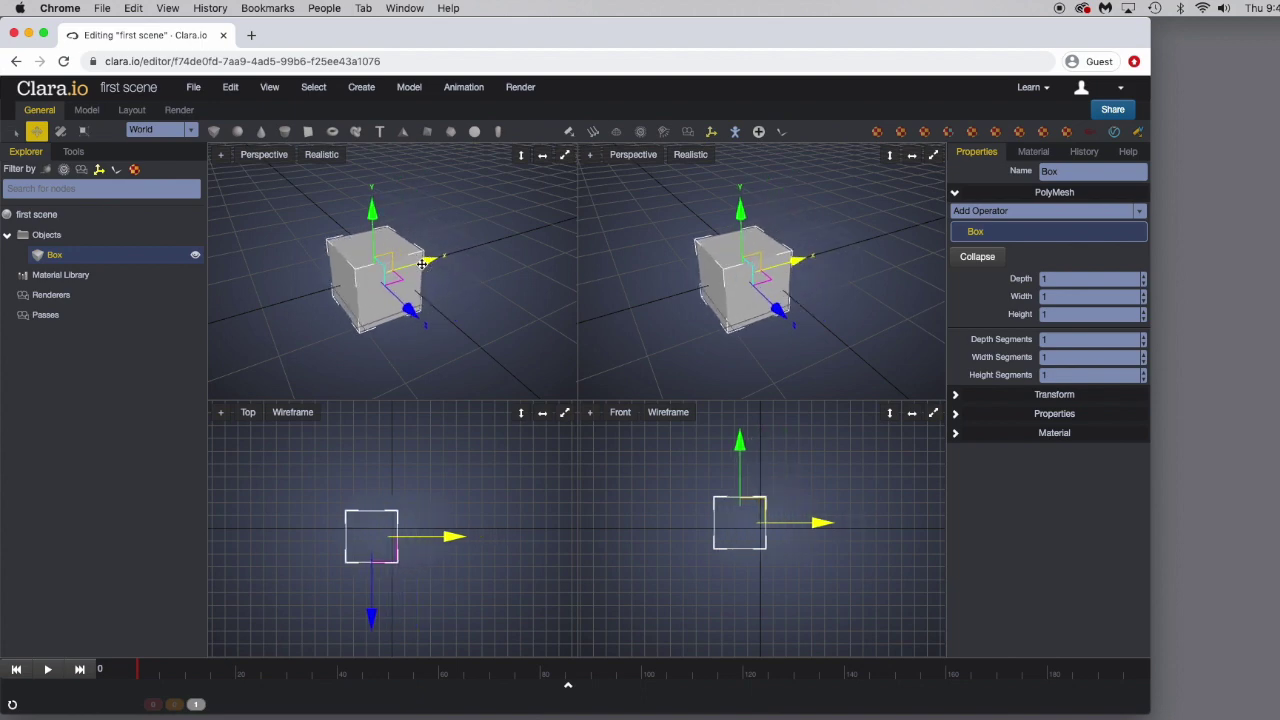
left_click_drag(426, 259, 436, 256)
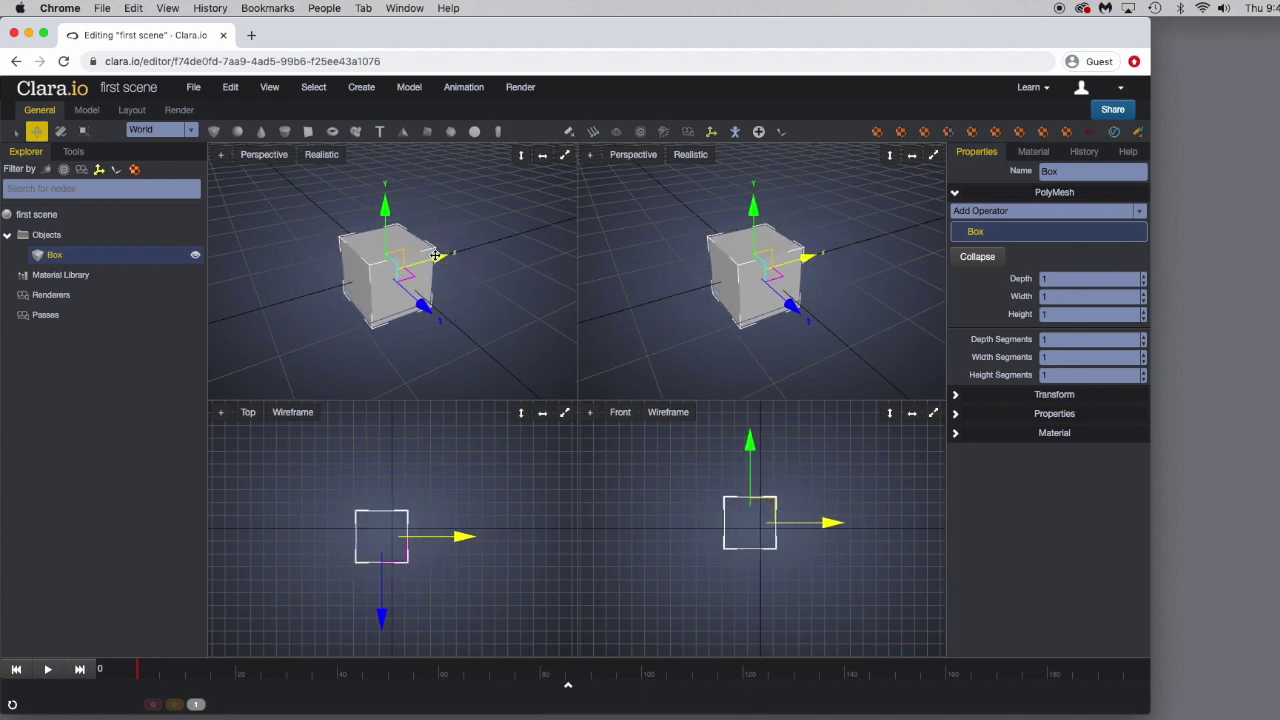
Maximize the perspective view and move the box along Z and up along Y.
left_click(563, 158)
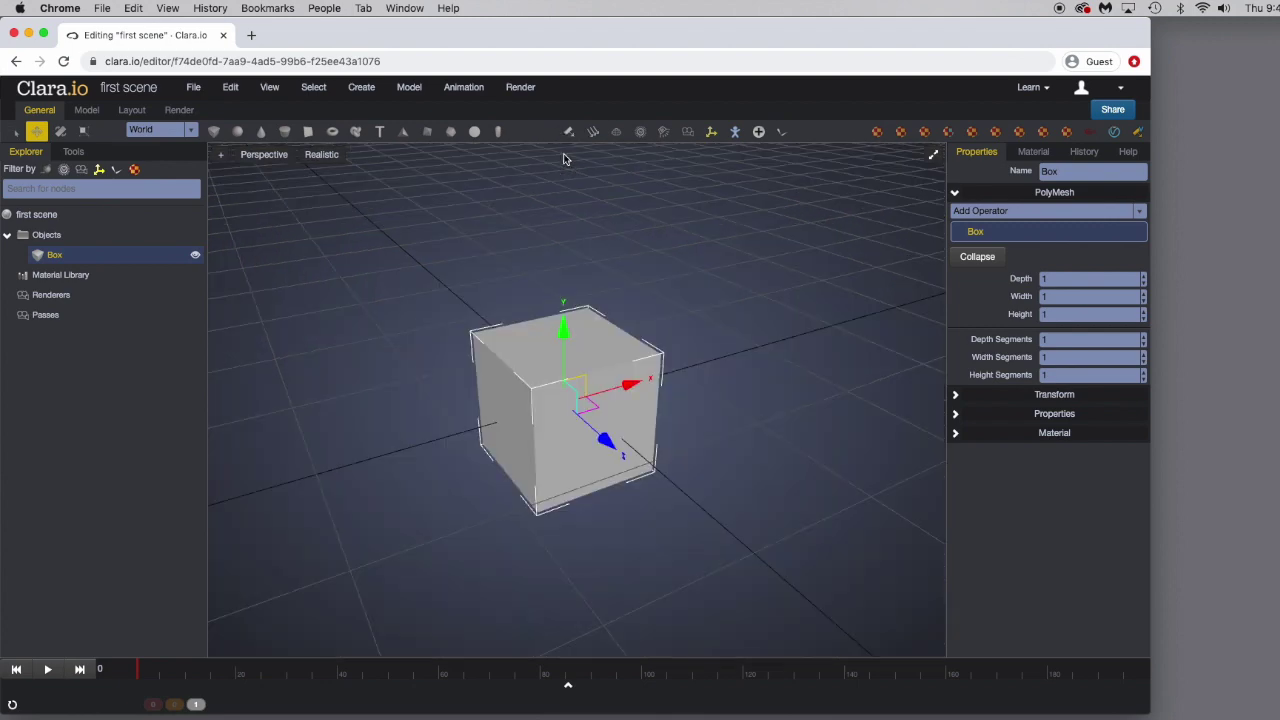
mouse_move(603, 437)
left_mouse_down()
mouse_move(557, 371)
mouse_move(588, 421)
left_mouse_up()
left_click_drag(534, 288, 549, 260)
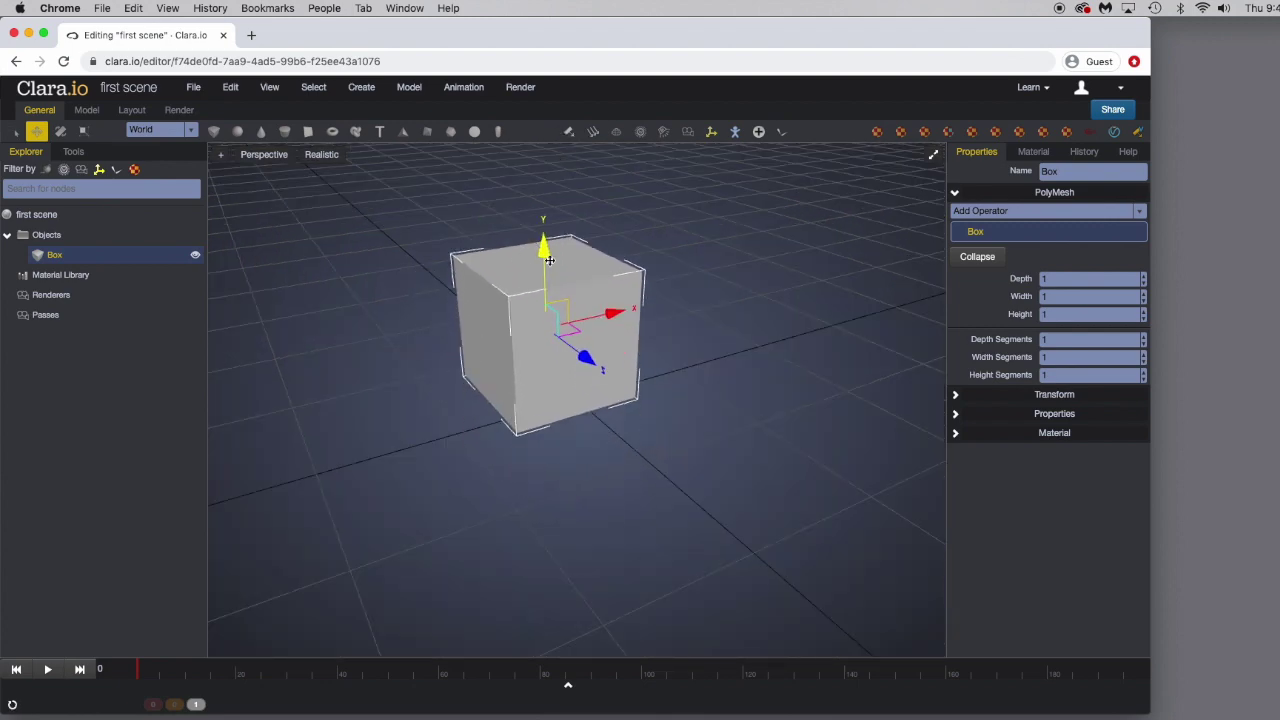
left_click(1027, 156)
Check the box's History and Properties, then move it right along X.
left_click(1084, 153)
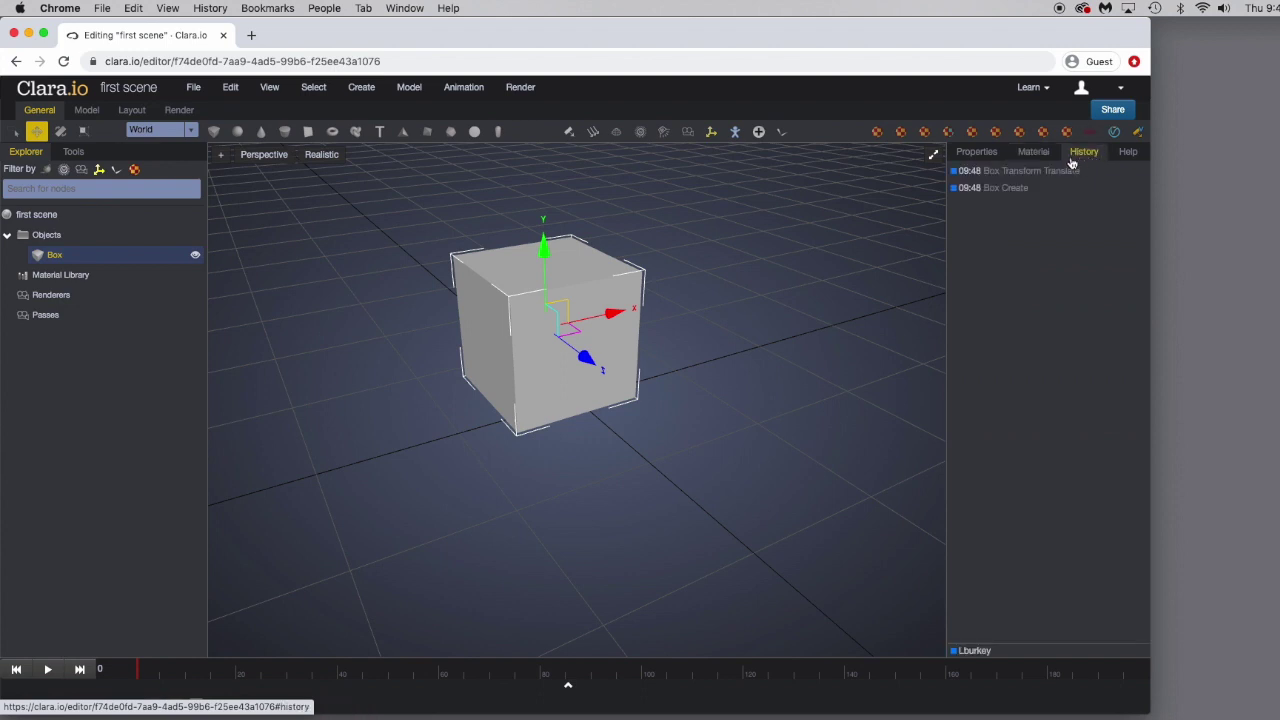
left_click(988, 152)
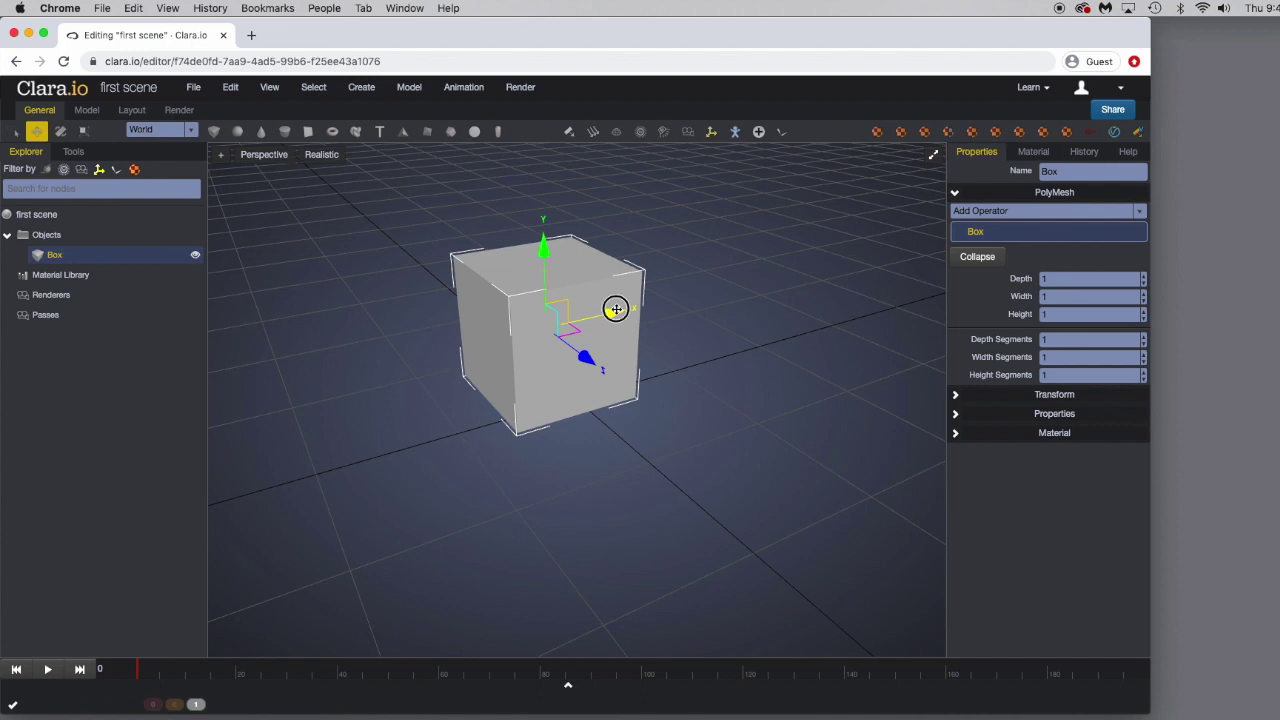
left_click_drag(614, 310, 640, 306)
Bring up the polygon primitives help and move the box toward the viewer along Z.
left_click(1128, 152)
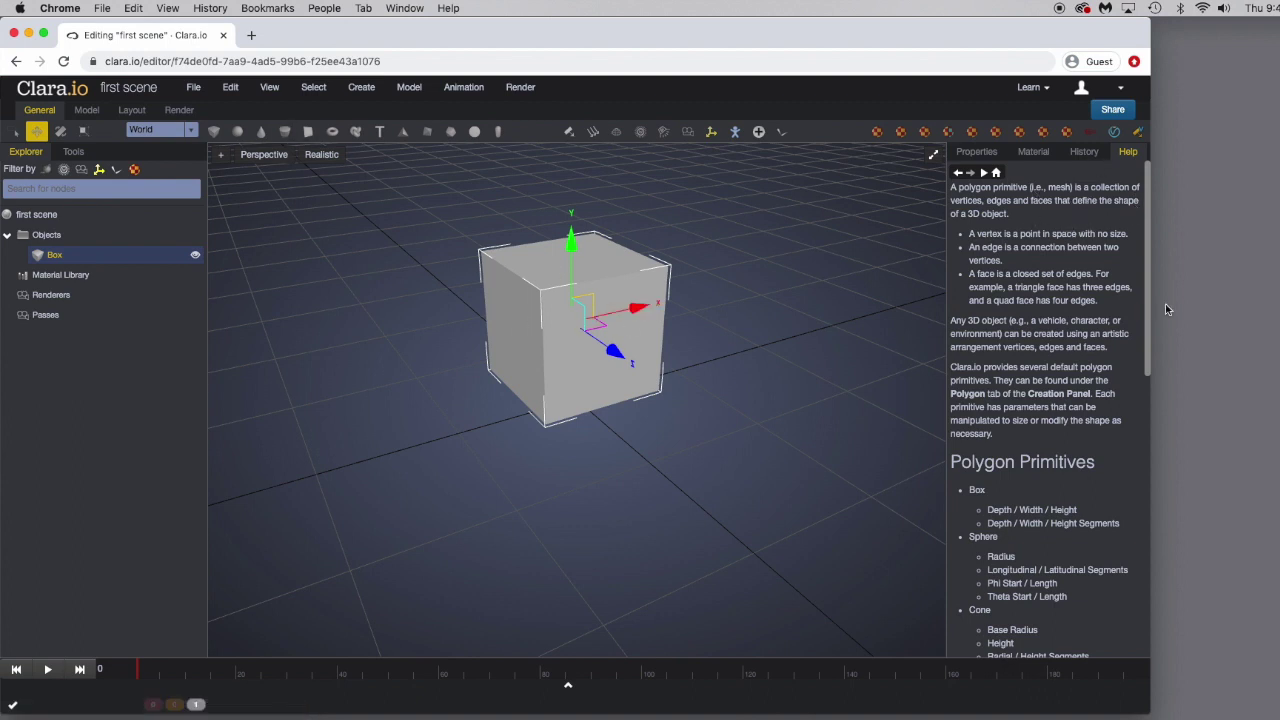
left_click_drag(1147, 284, 1149, 246)
mouse_move(1148, 265)
left_mouse_down()
mouse_move(1146, 314)
mouse_move(1145, 250)
left_mouse_up()
scroll(1070, 468, "down", 10)
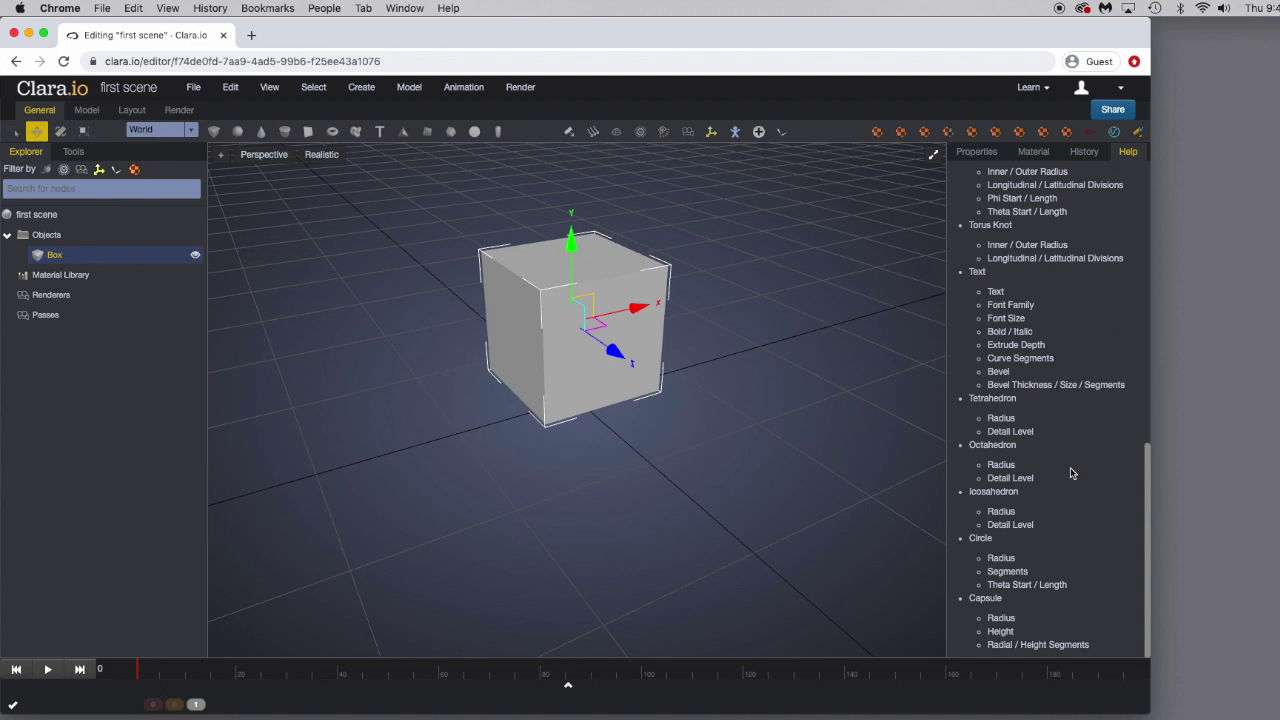
scroll(1070, 467, "up", 10)
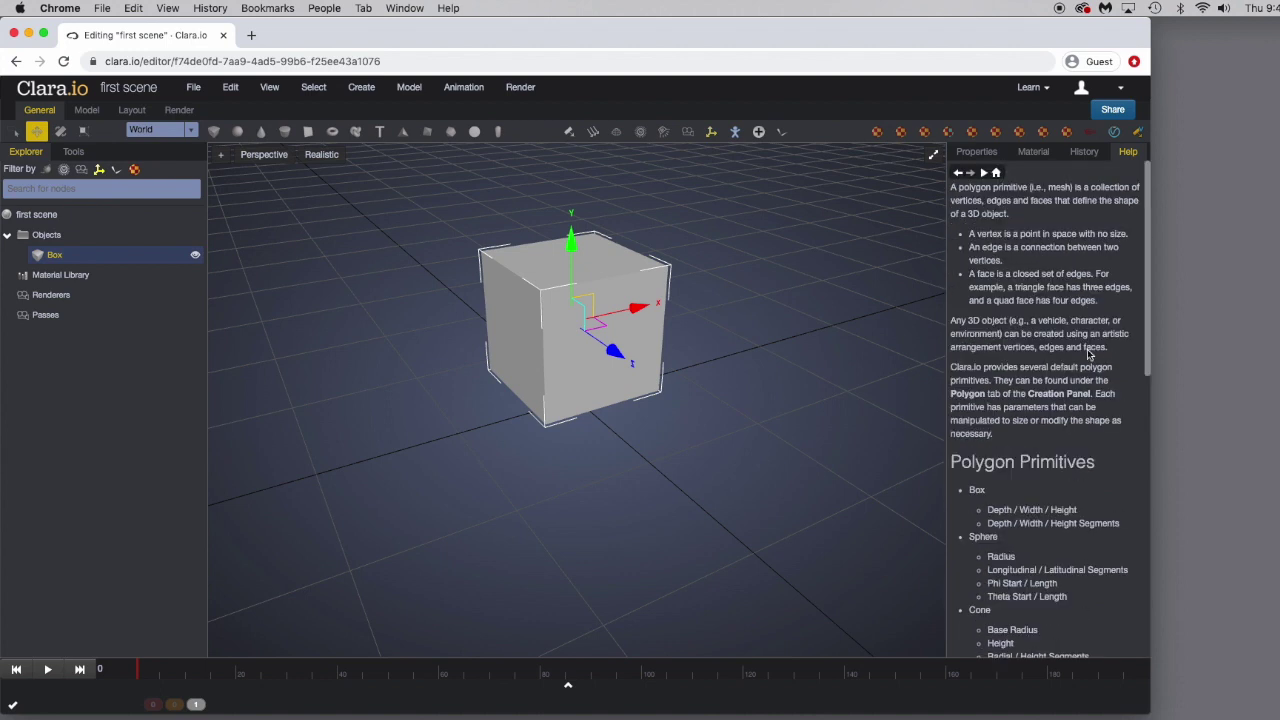
left_click_drag(610, 350, 648, 374)
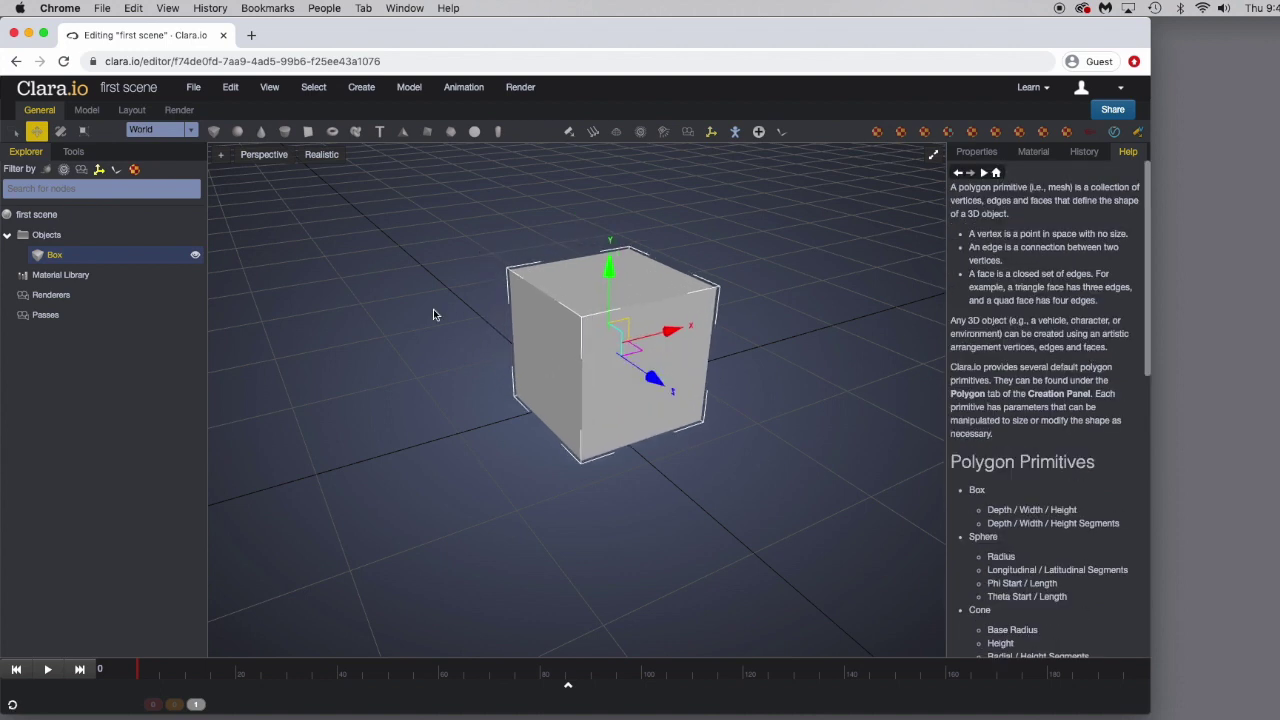
Add an AreaLight and place it right of the box, lowering it along Y.
left_click(570, 134)
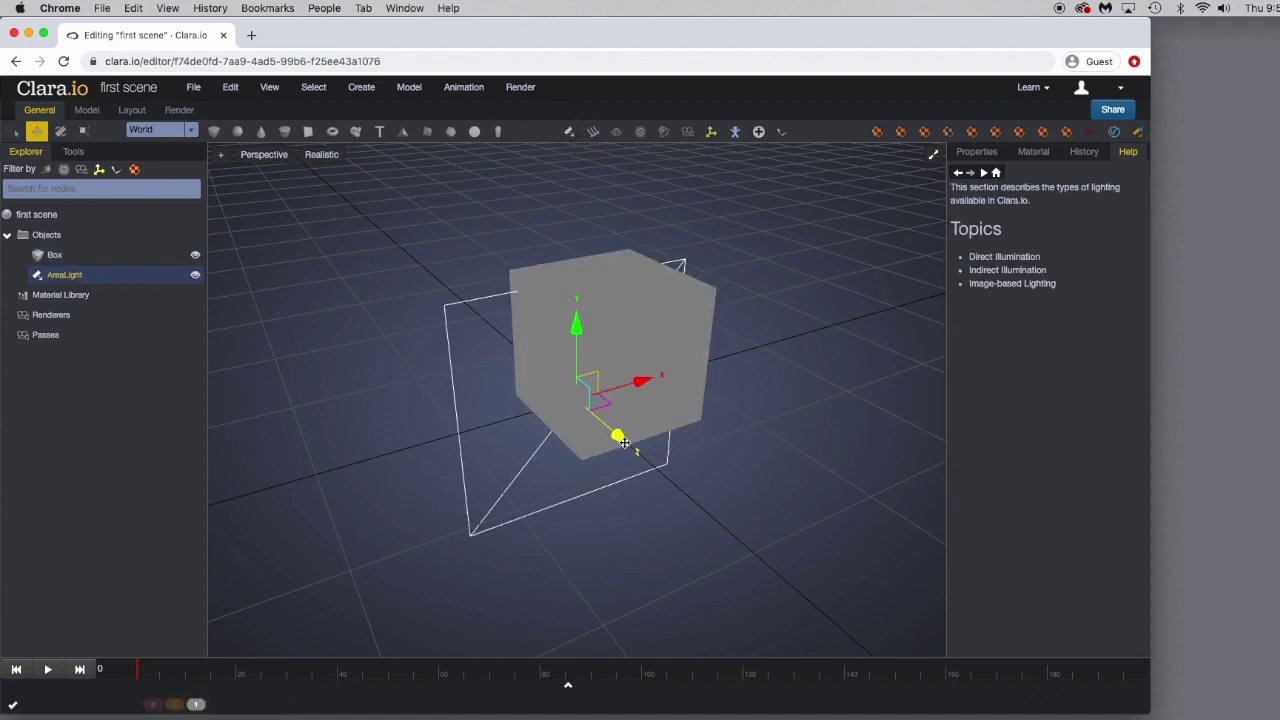
left_click_drag(623, 442, 706, 433)
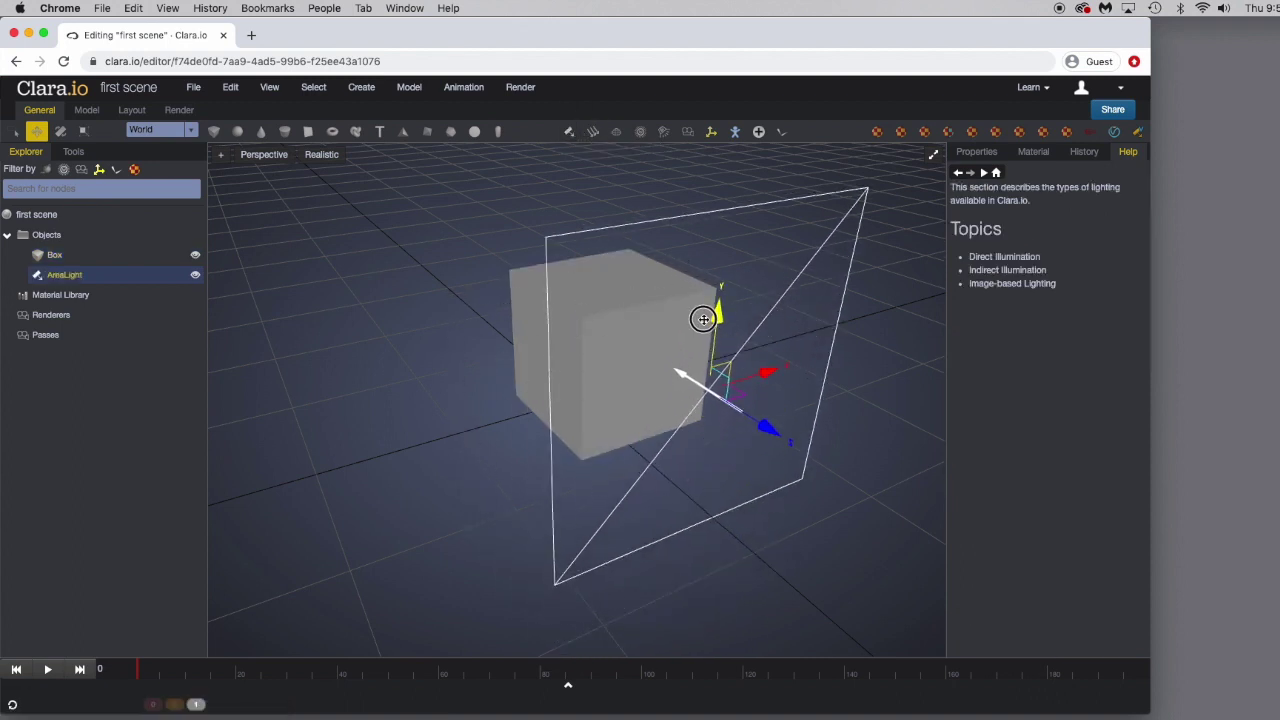
left_click_drag(703, 319, 644, 316)
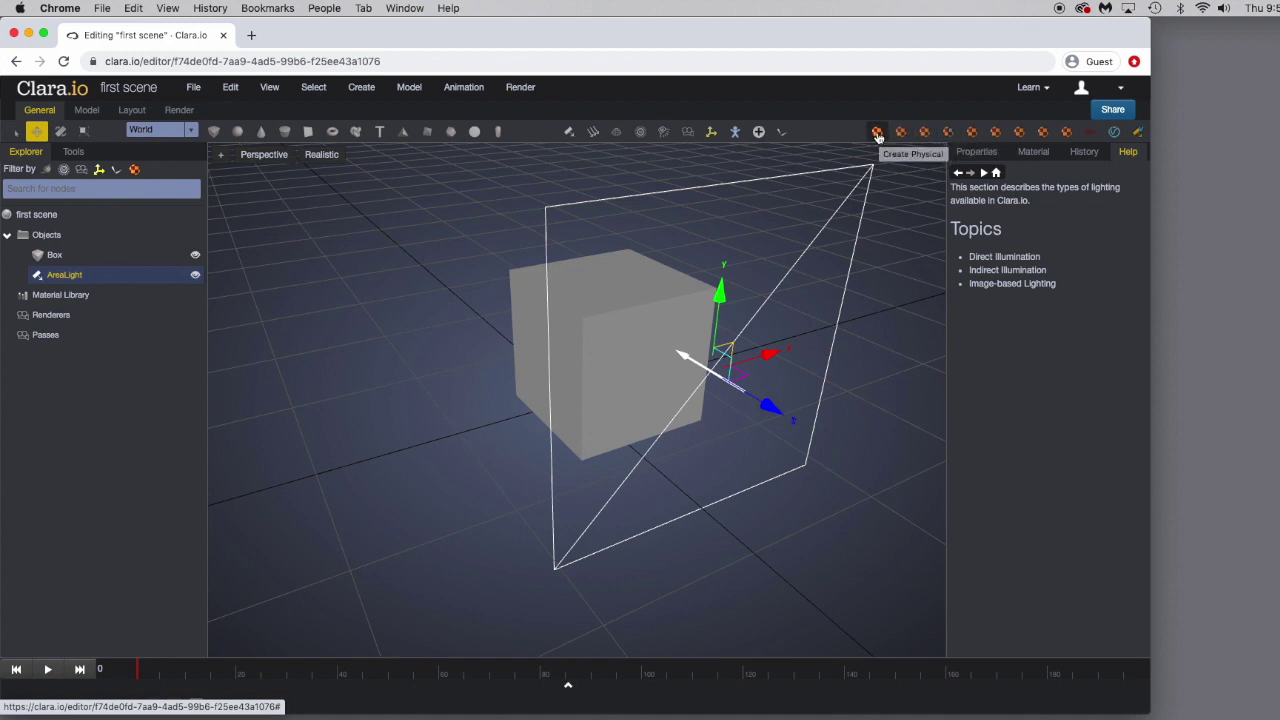
Select the Box, assign a new Physical1 material, shift it back along Z, and view its material.
left_click(877, 133)
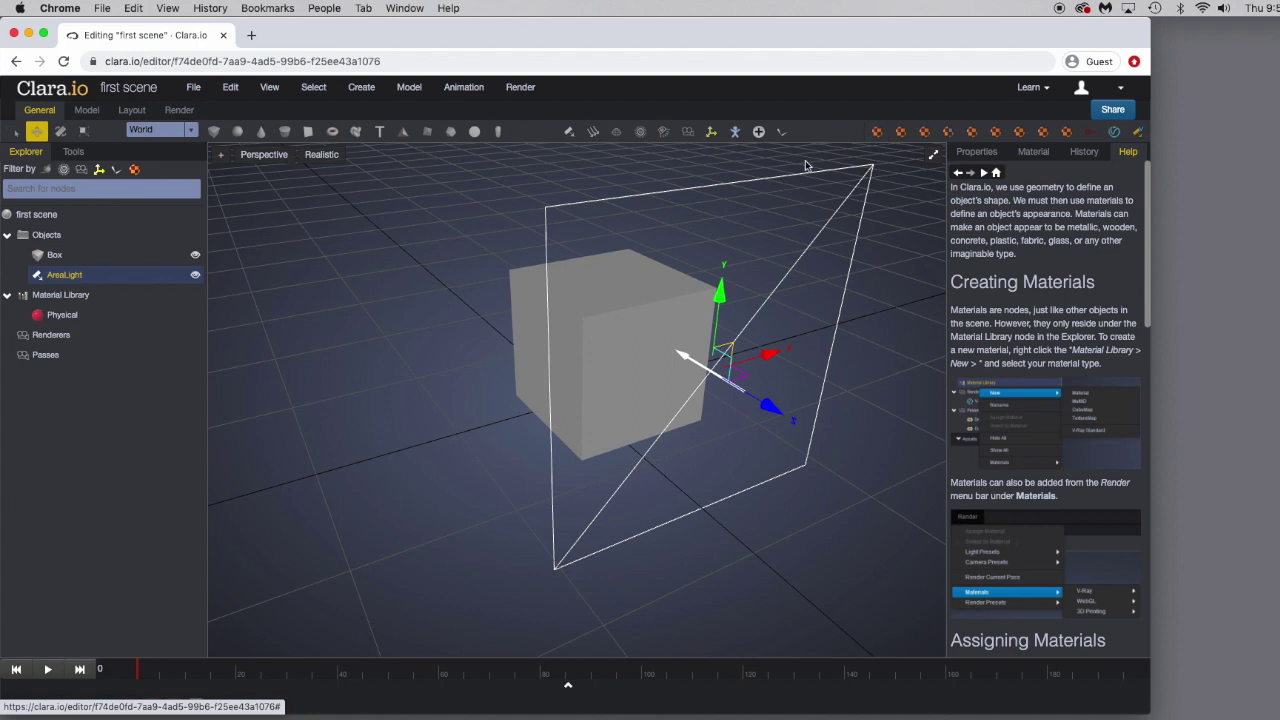
left_click(54, 256)
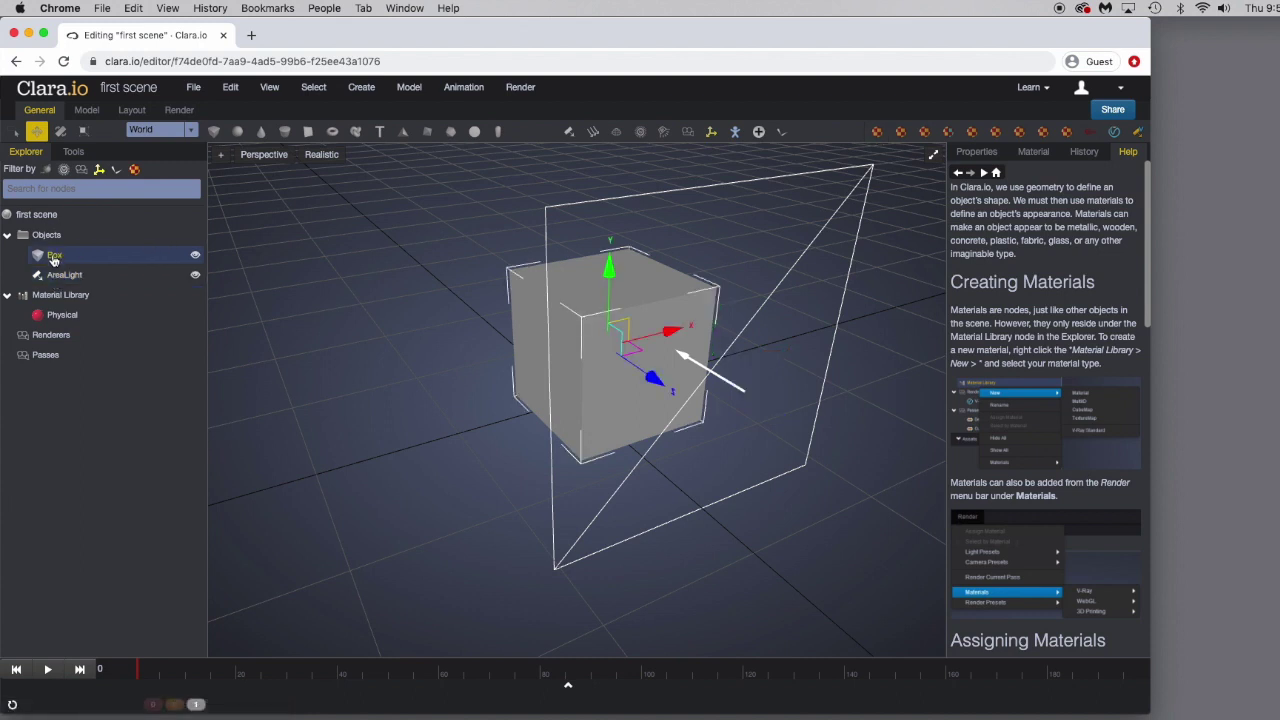
left_click(877, 133)
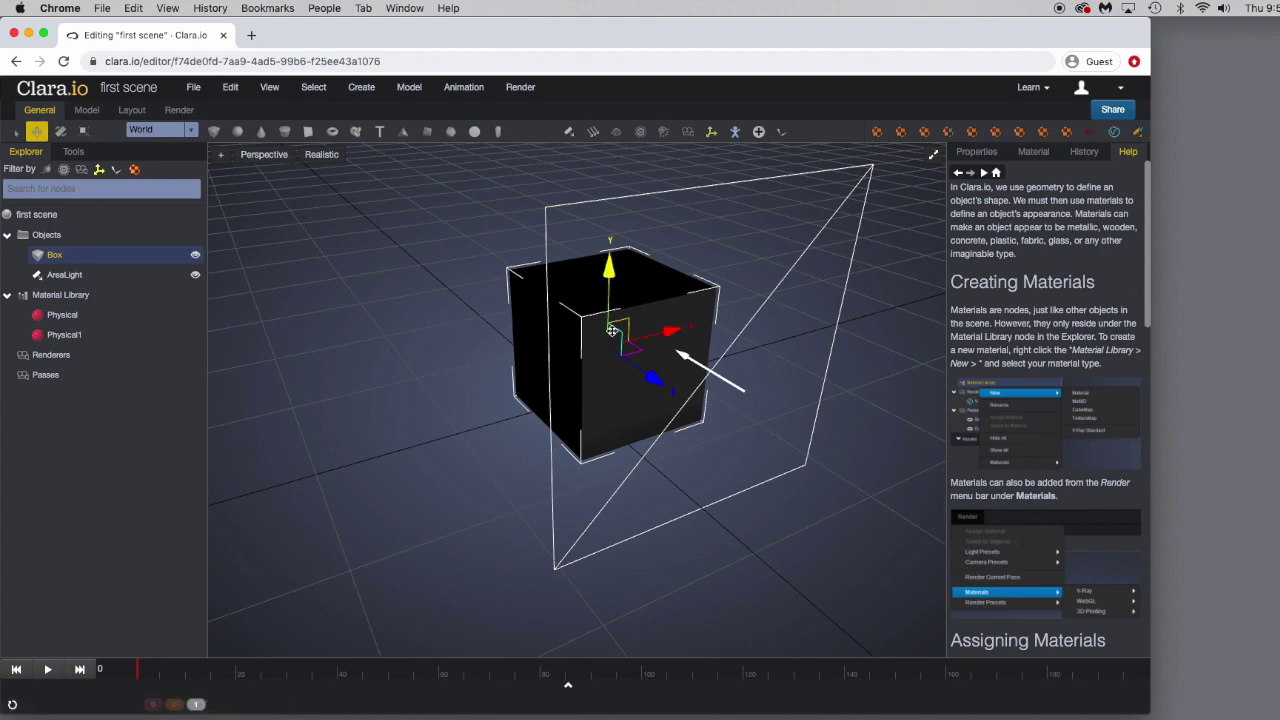
left_click_drag(655, 380, 630, 358)
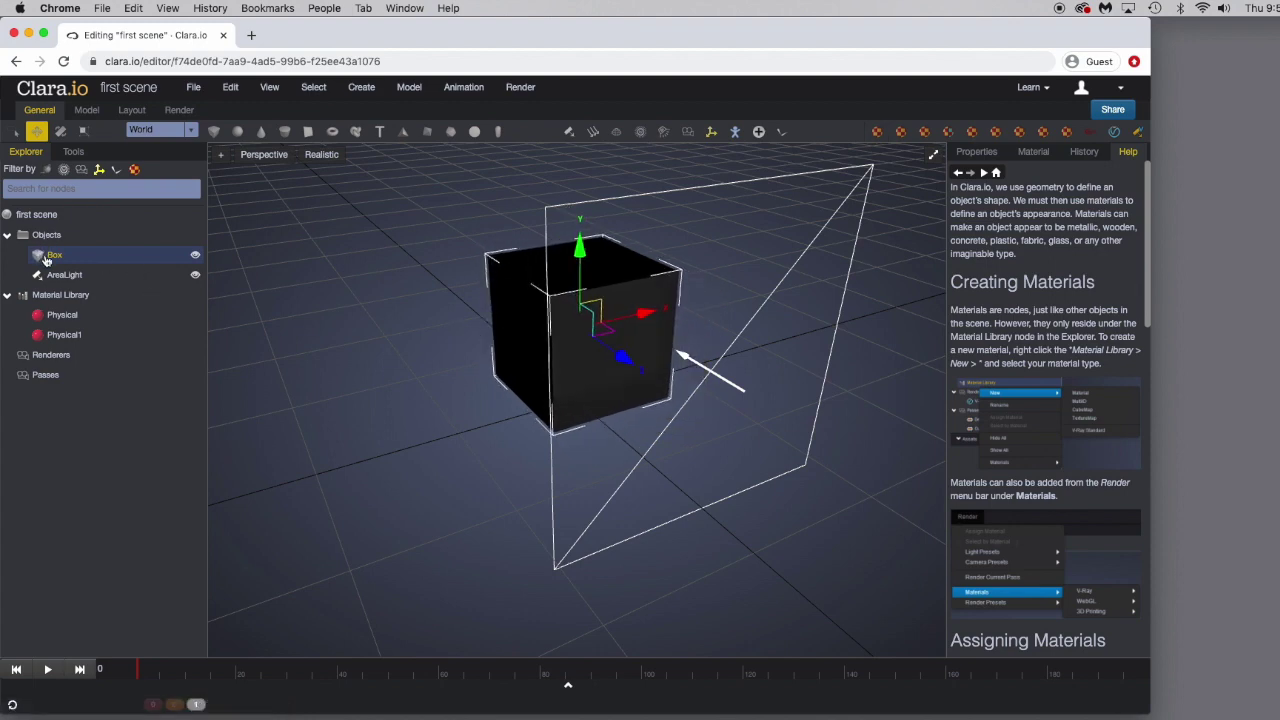
left_click(1034, 153)
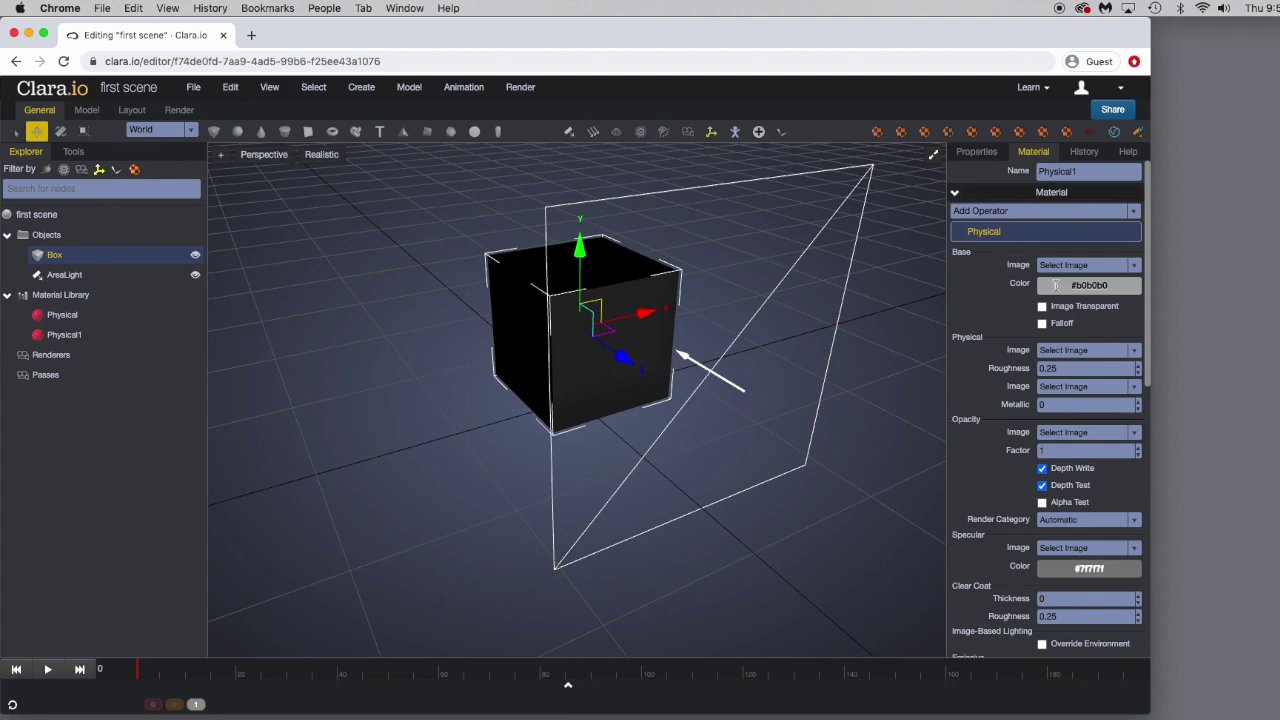
Set Physical1's base colour to blue #5f80bf, then nudge the box slightly closer and left.
left_click(1050, 286)
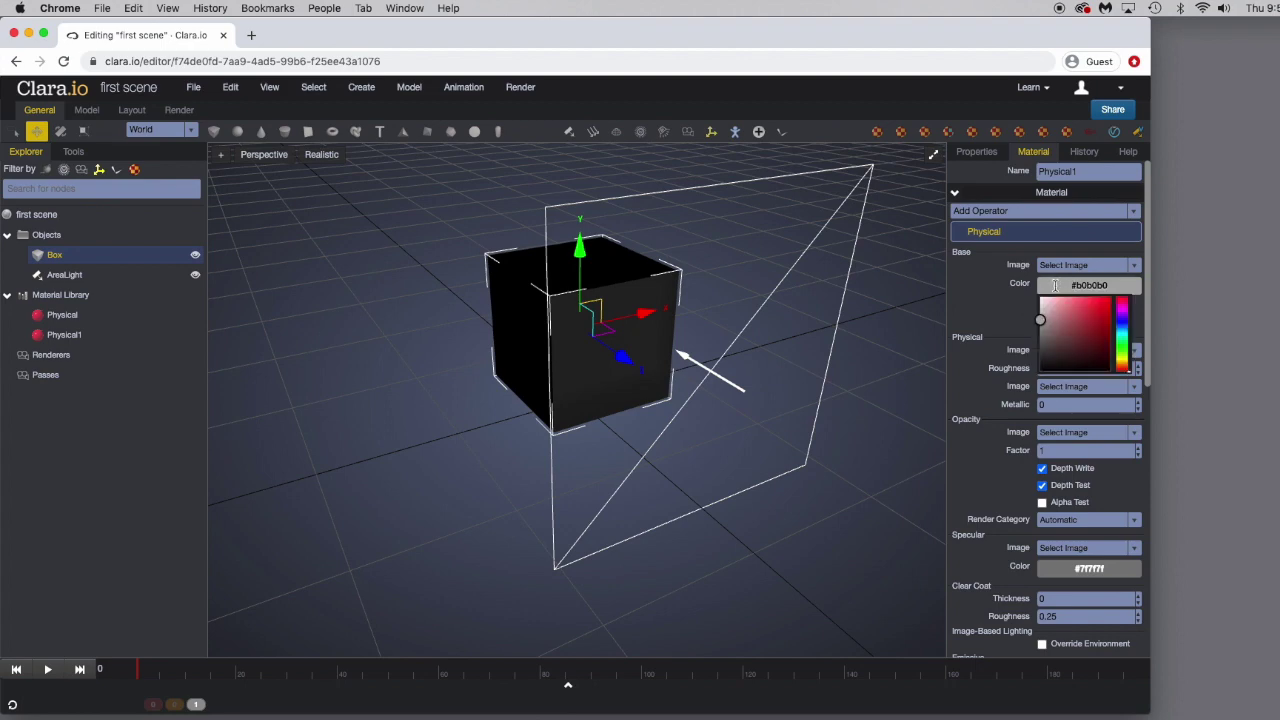
mouse_move(1092, 356)
left_mouse_down()
mouse_move(1093, 320)
mouse_move(1072, 313)
mouse_move(1121, 310)
mouse_move(1121, 340)
left_mouse_up()
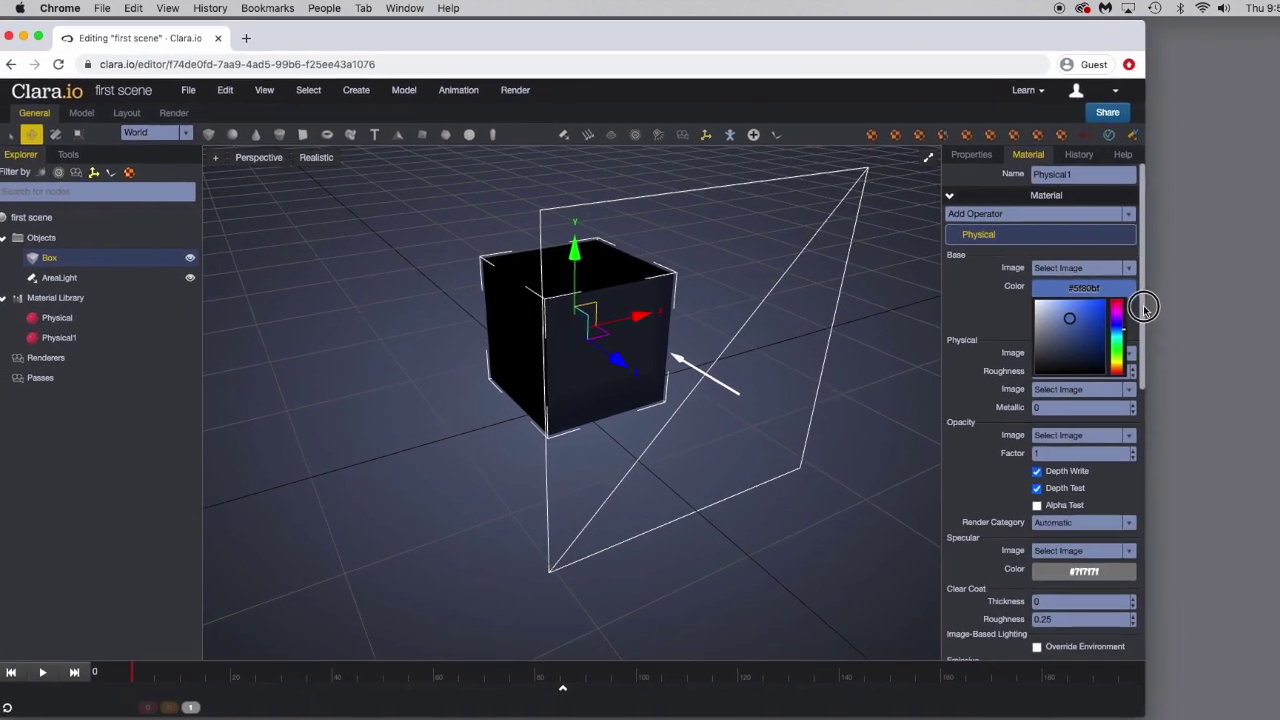
mouse_move(1140, 285)
left_mouse_down()
mouse_move(1143, 457)
mouse_move(1141, 270)
left_mouse_up()
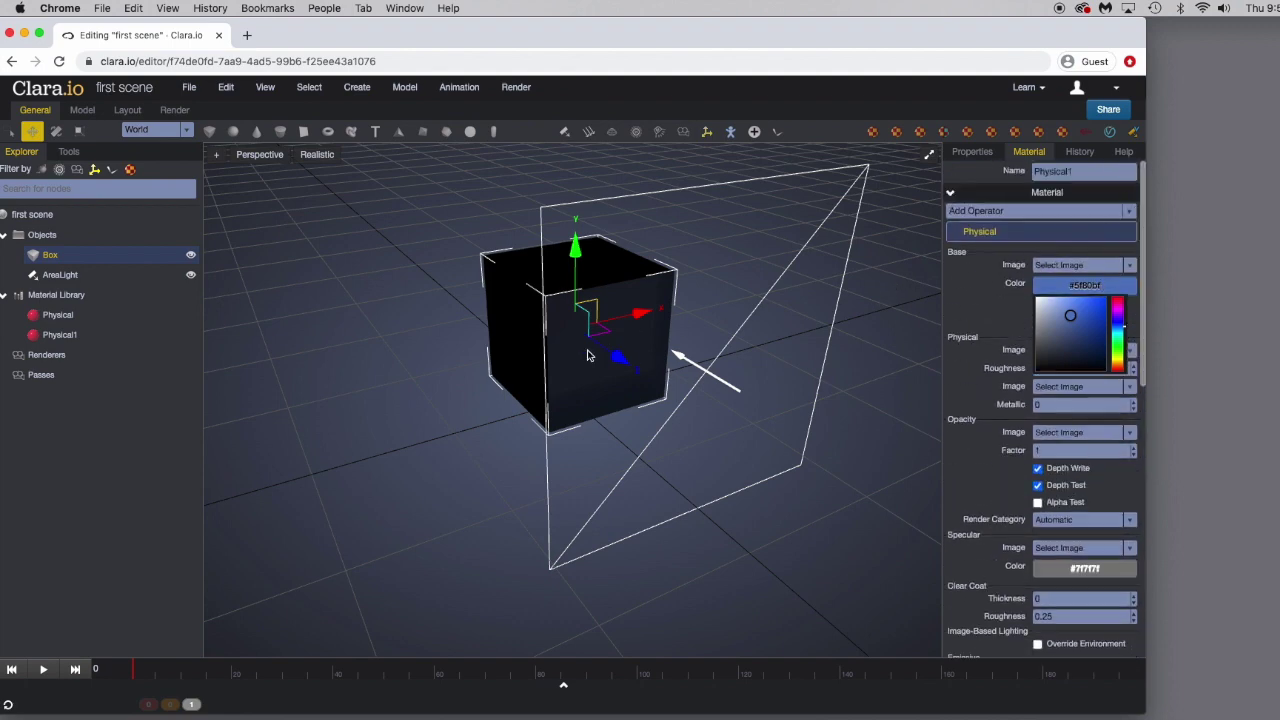
mouse_move(618, 362)
left_mouse_down()
mouse_move(629, 351)
mouse_move(686, 400)
mouse_move(634, 363)
left_mouse_up()
left_click_drag(640, 315, 632, 320)
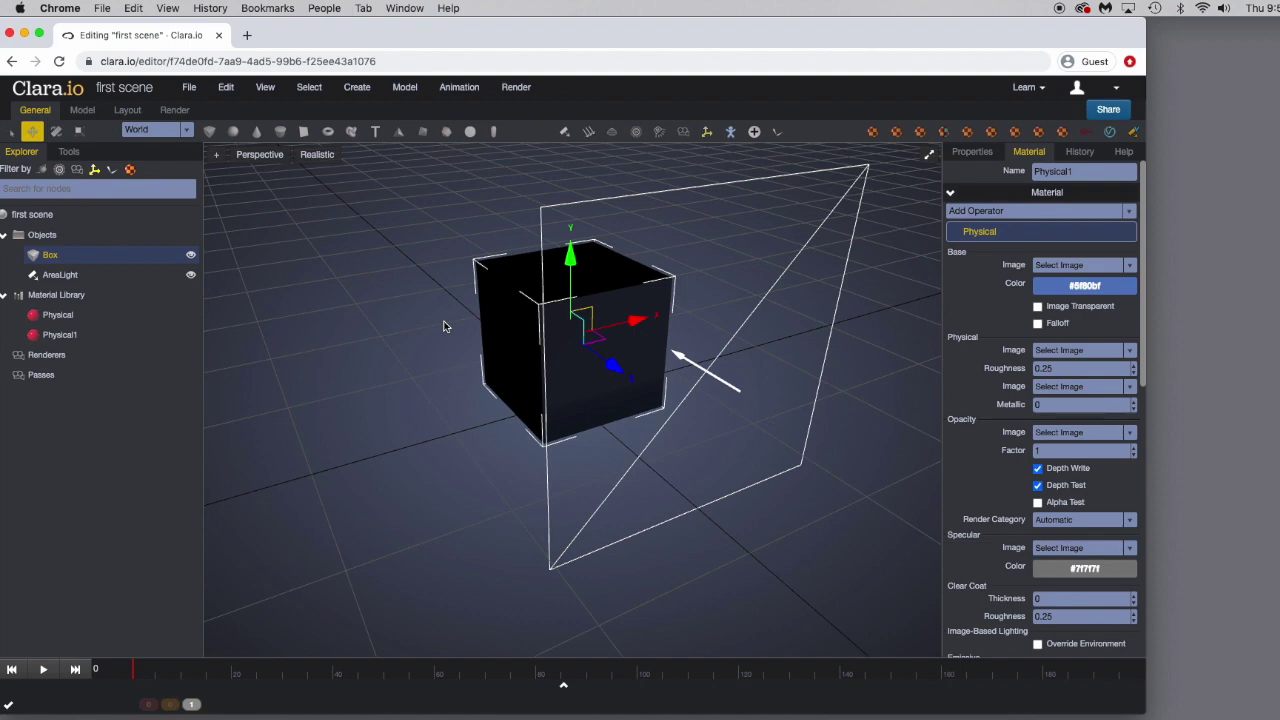
Deselect the box, then use the Clara.io logo to return to Your Documents.
left_click(300, 190)
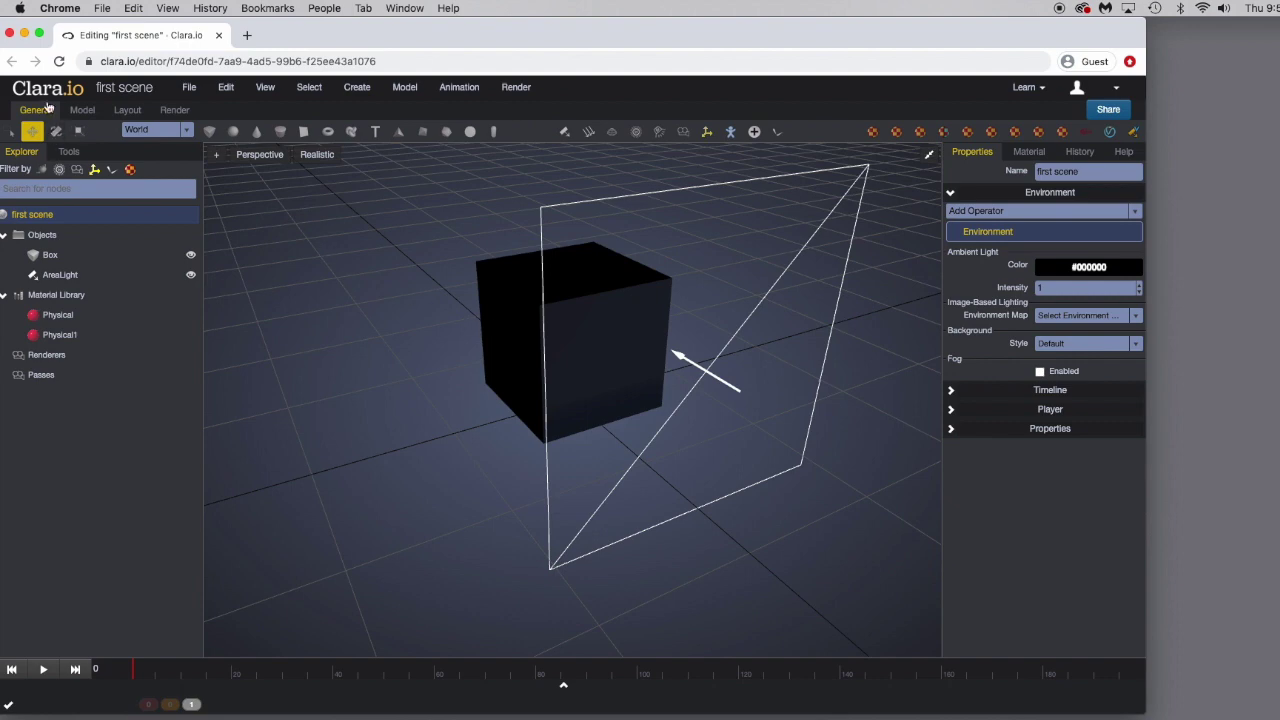
left_click(47, 90)
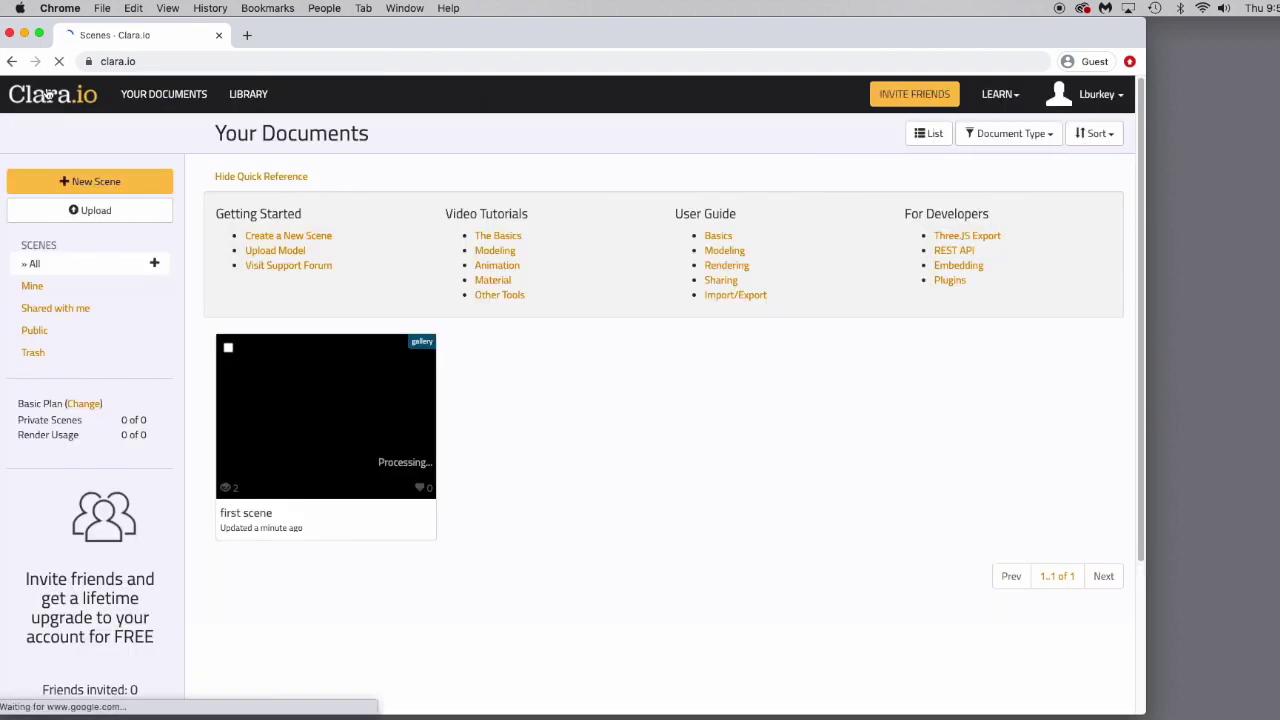